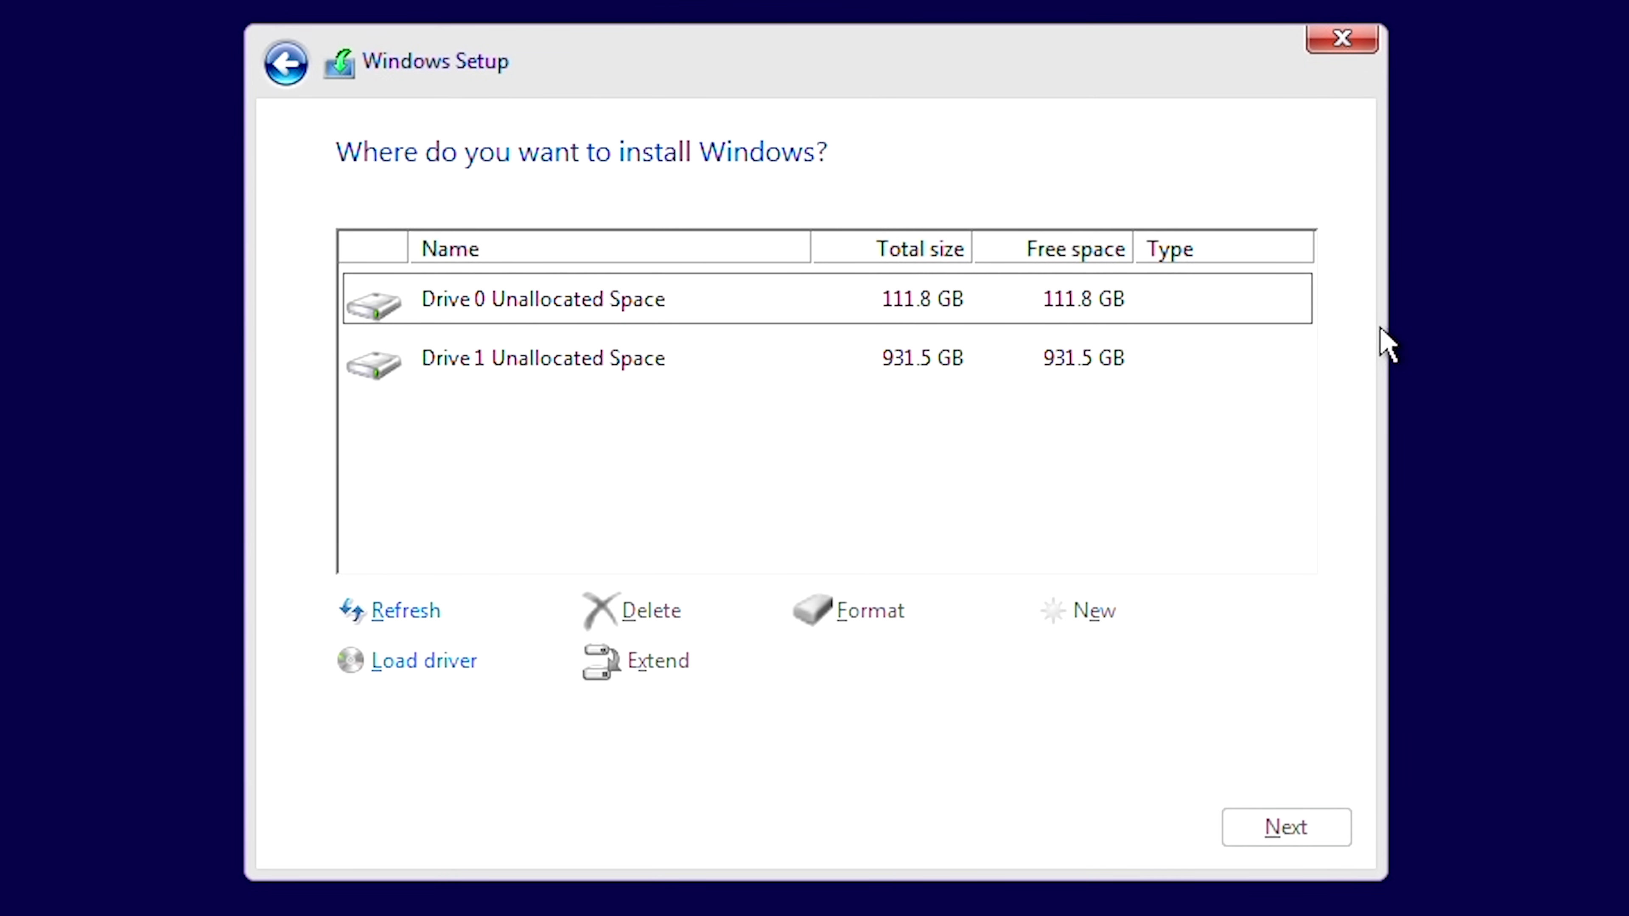
Create a full-size partition on the 111.8 GB Drive 0, accepting the extra system partitions
click(1109, 318)
click(1081, 610)
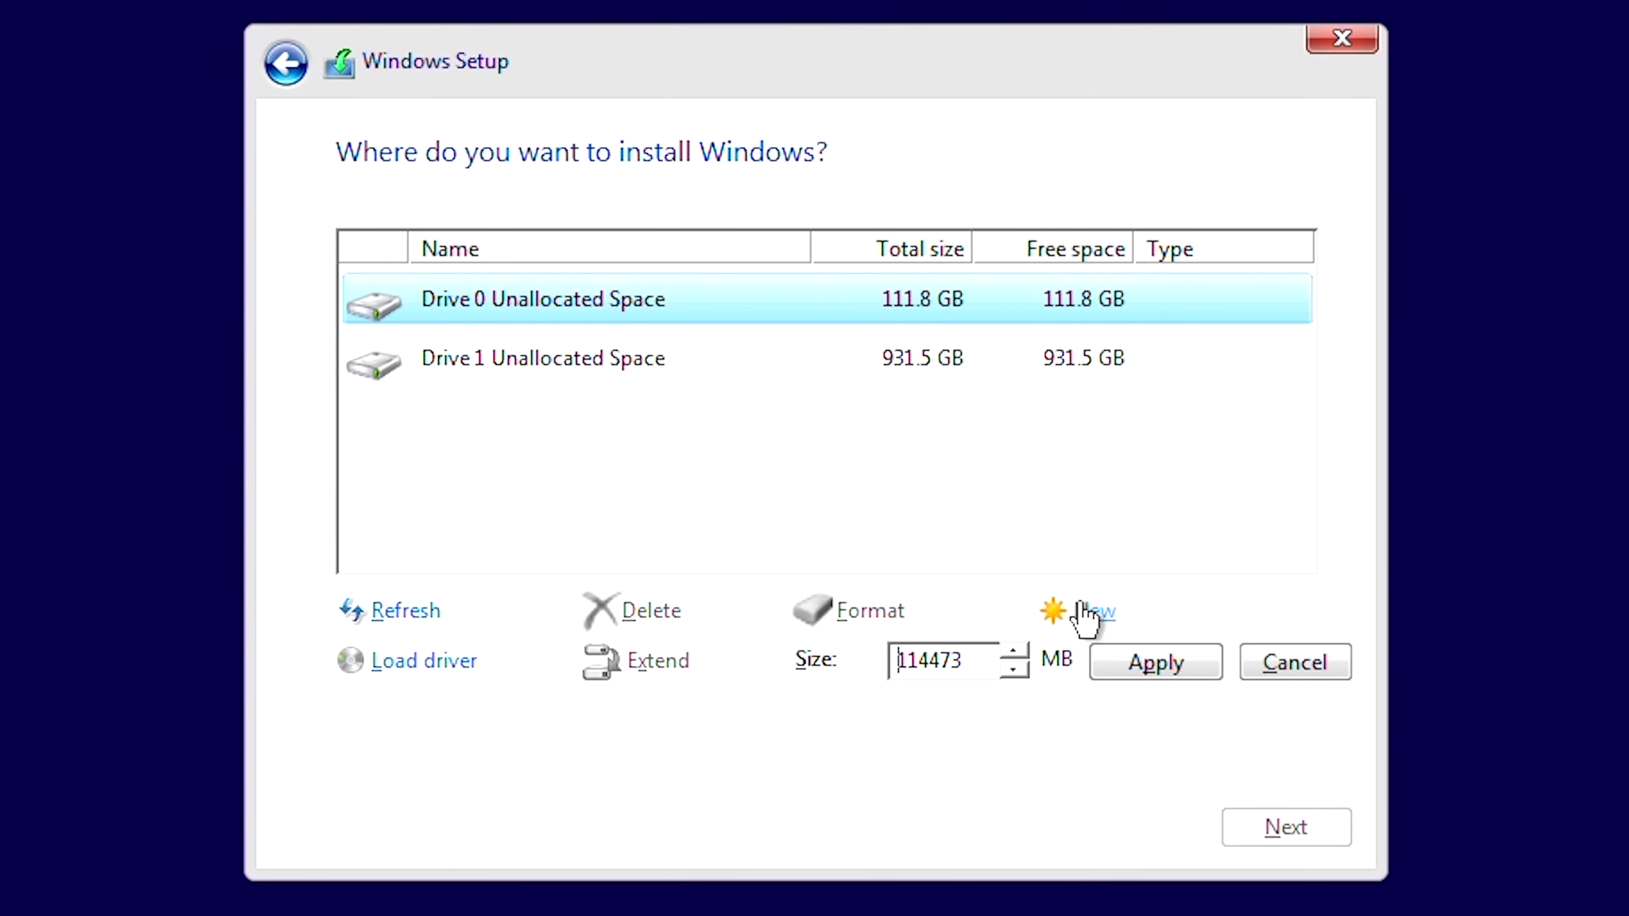
click(1117, 665)
click(1099, 671)
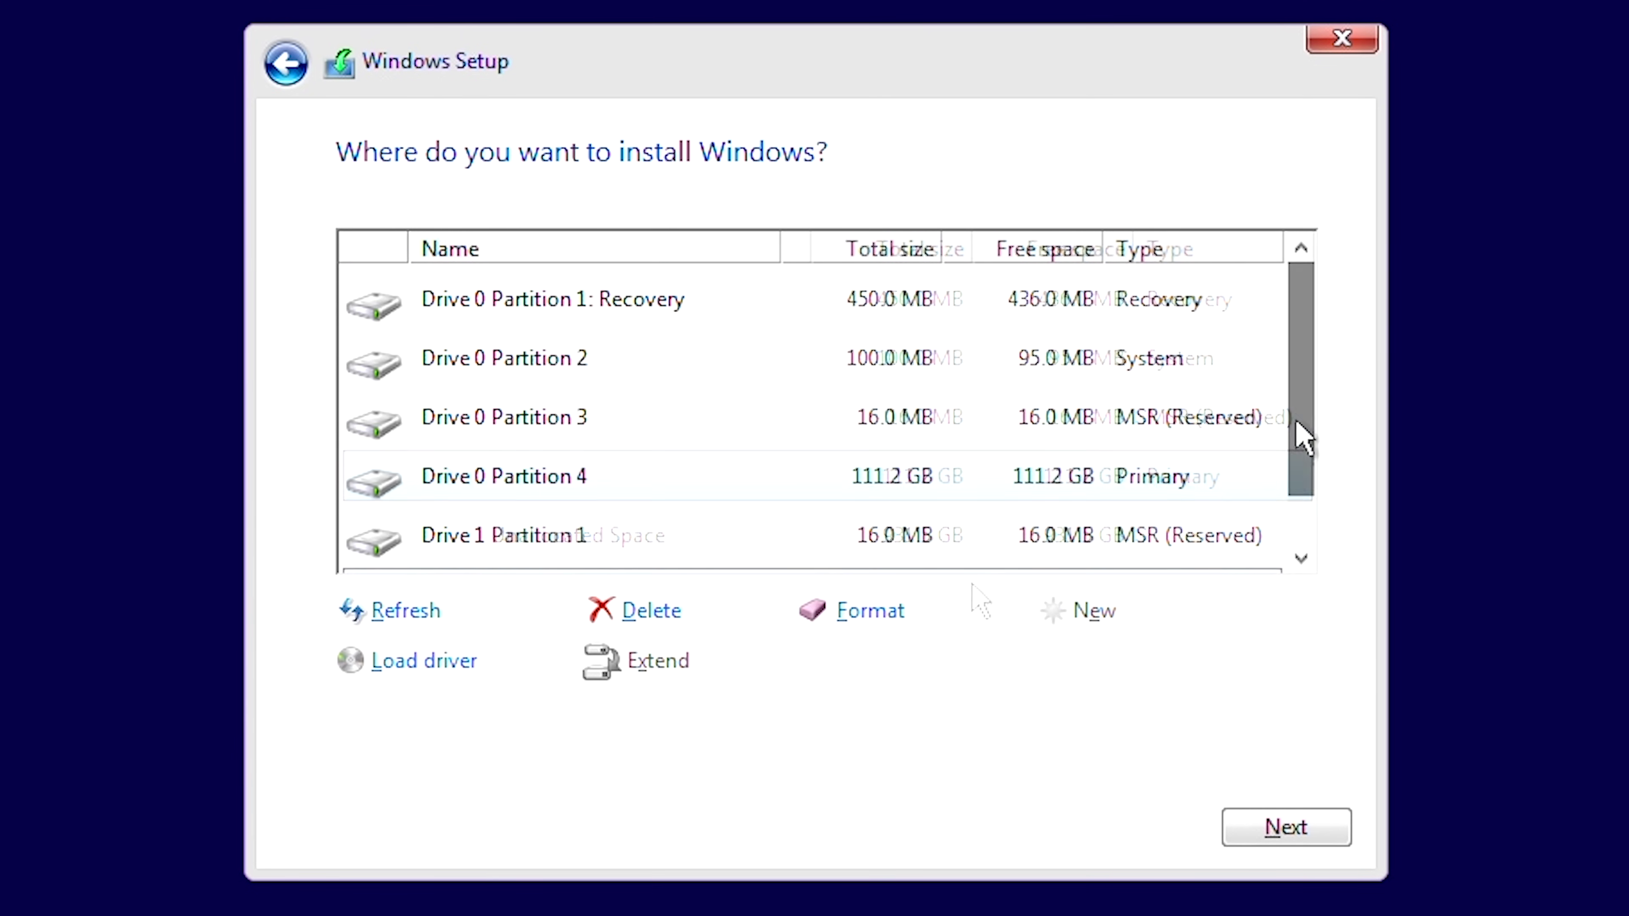
Install Windows on Drive 0 Partition 4
click(1110, 478)
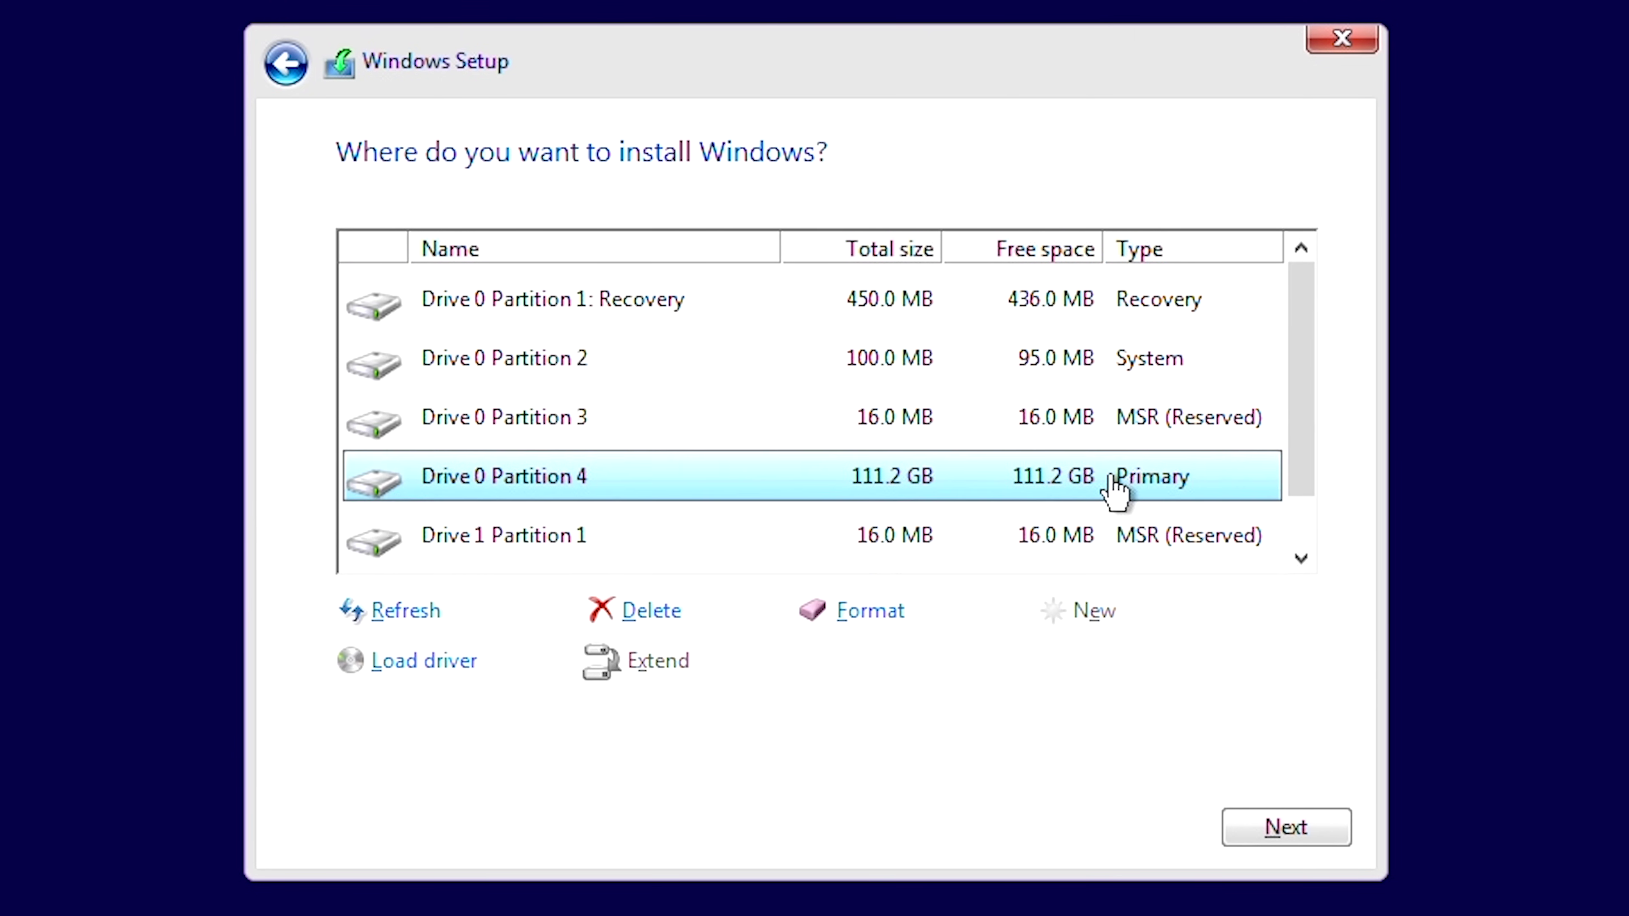
click(1288, 829)
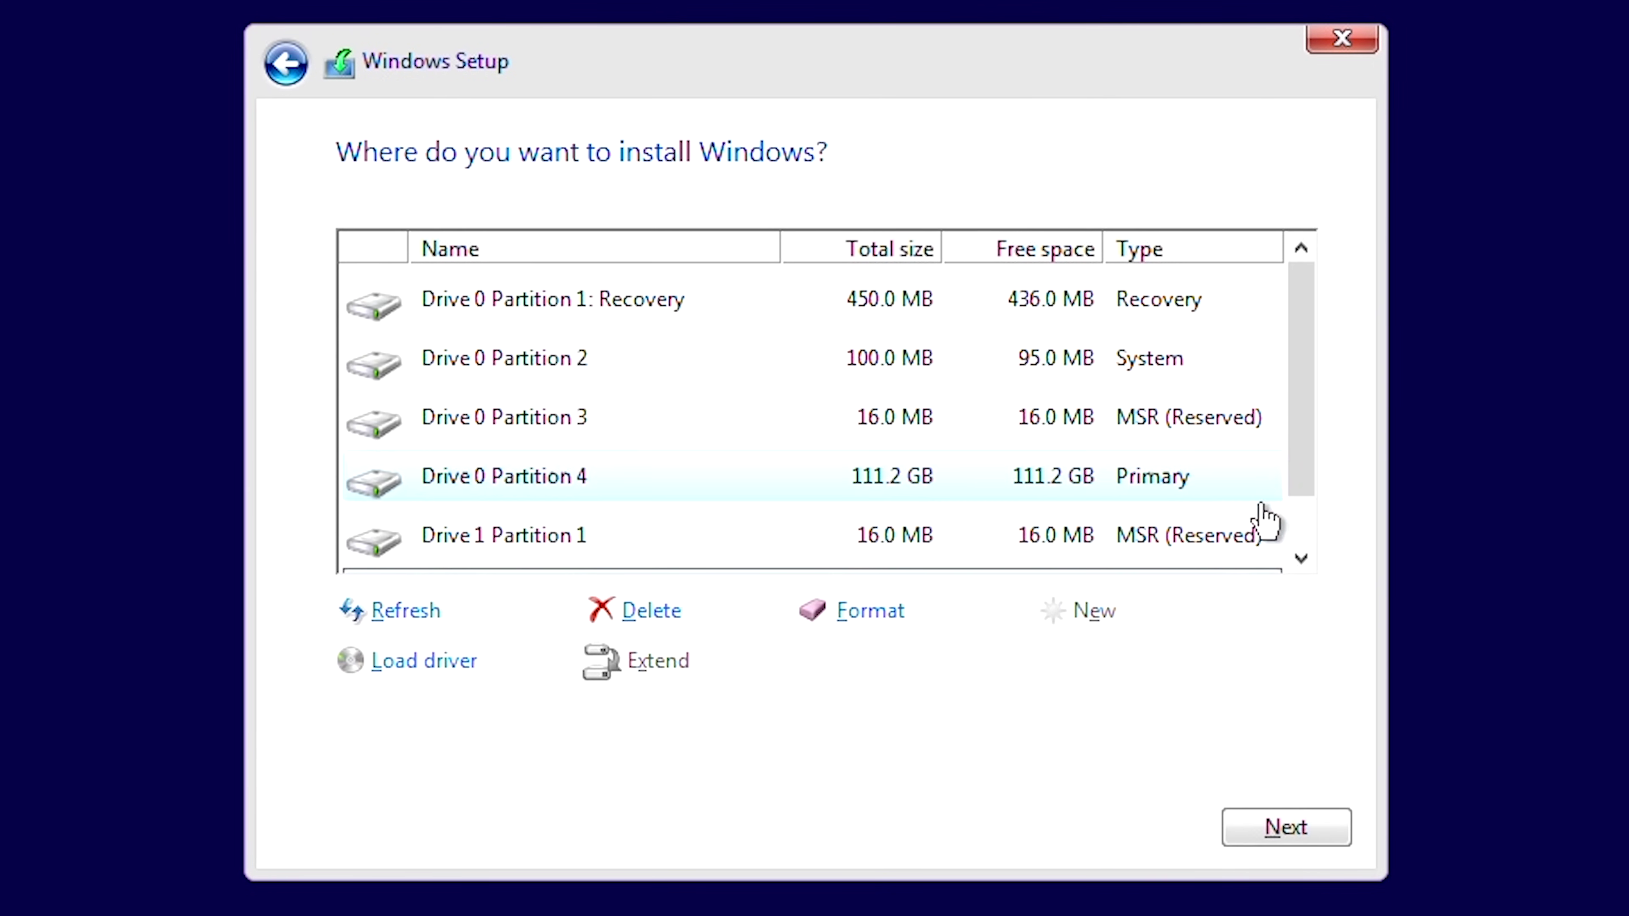
drag(1301, 465, 1289, 427)
click(1113, 481)
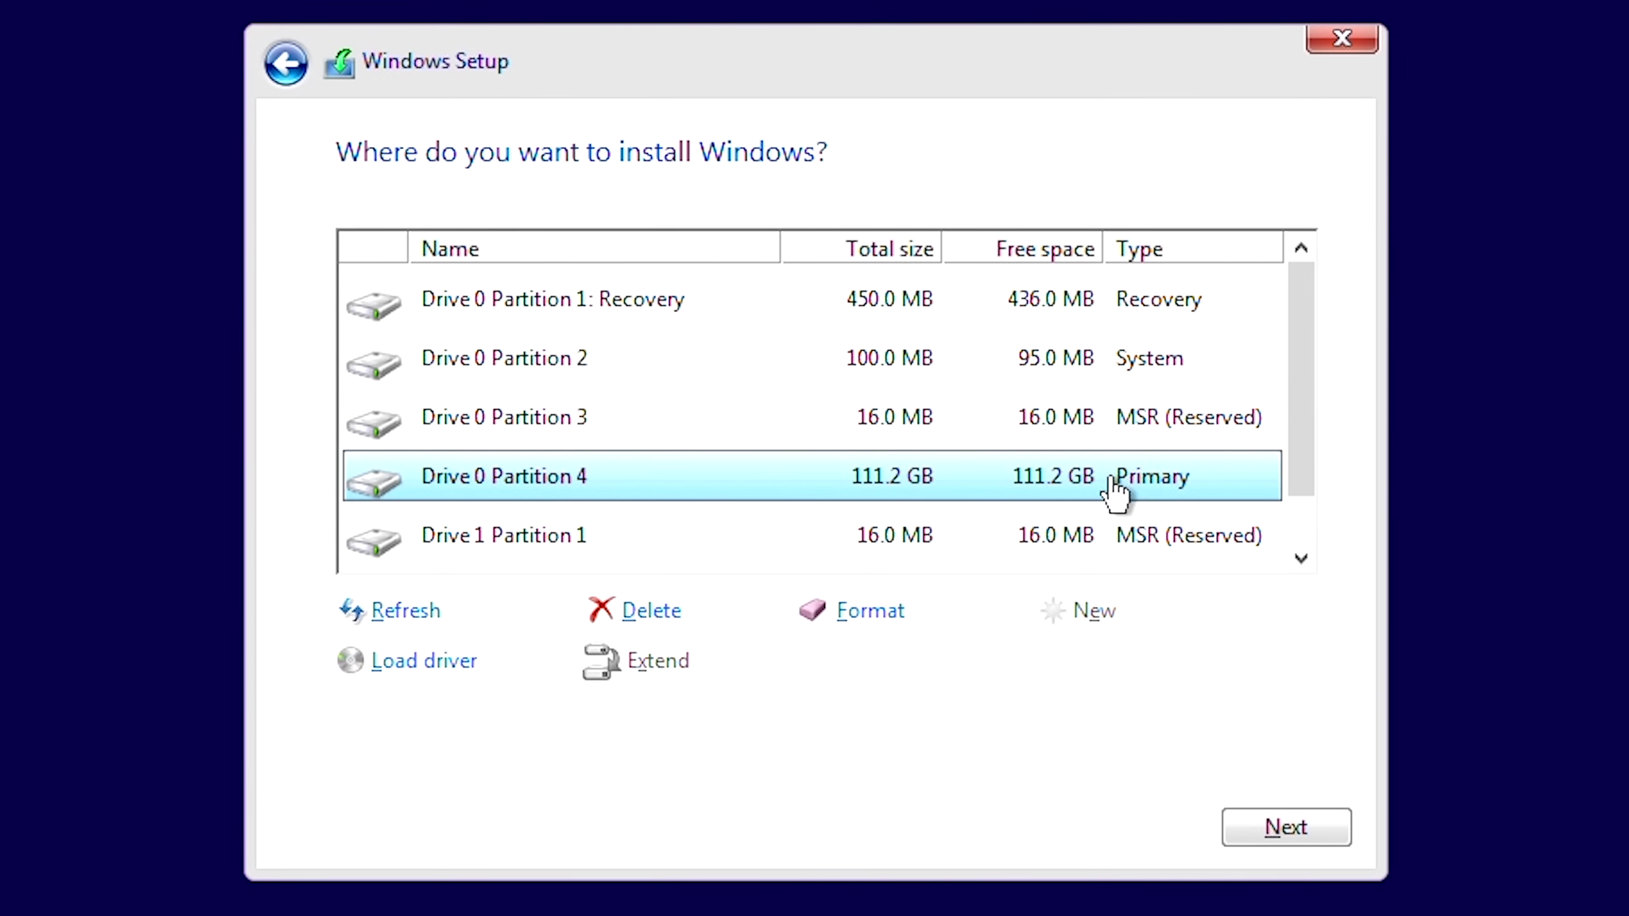
click(1285, 828)
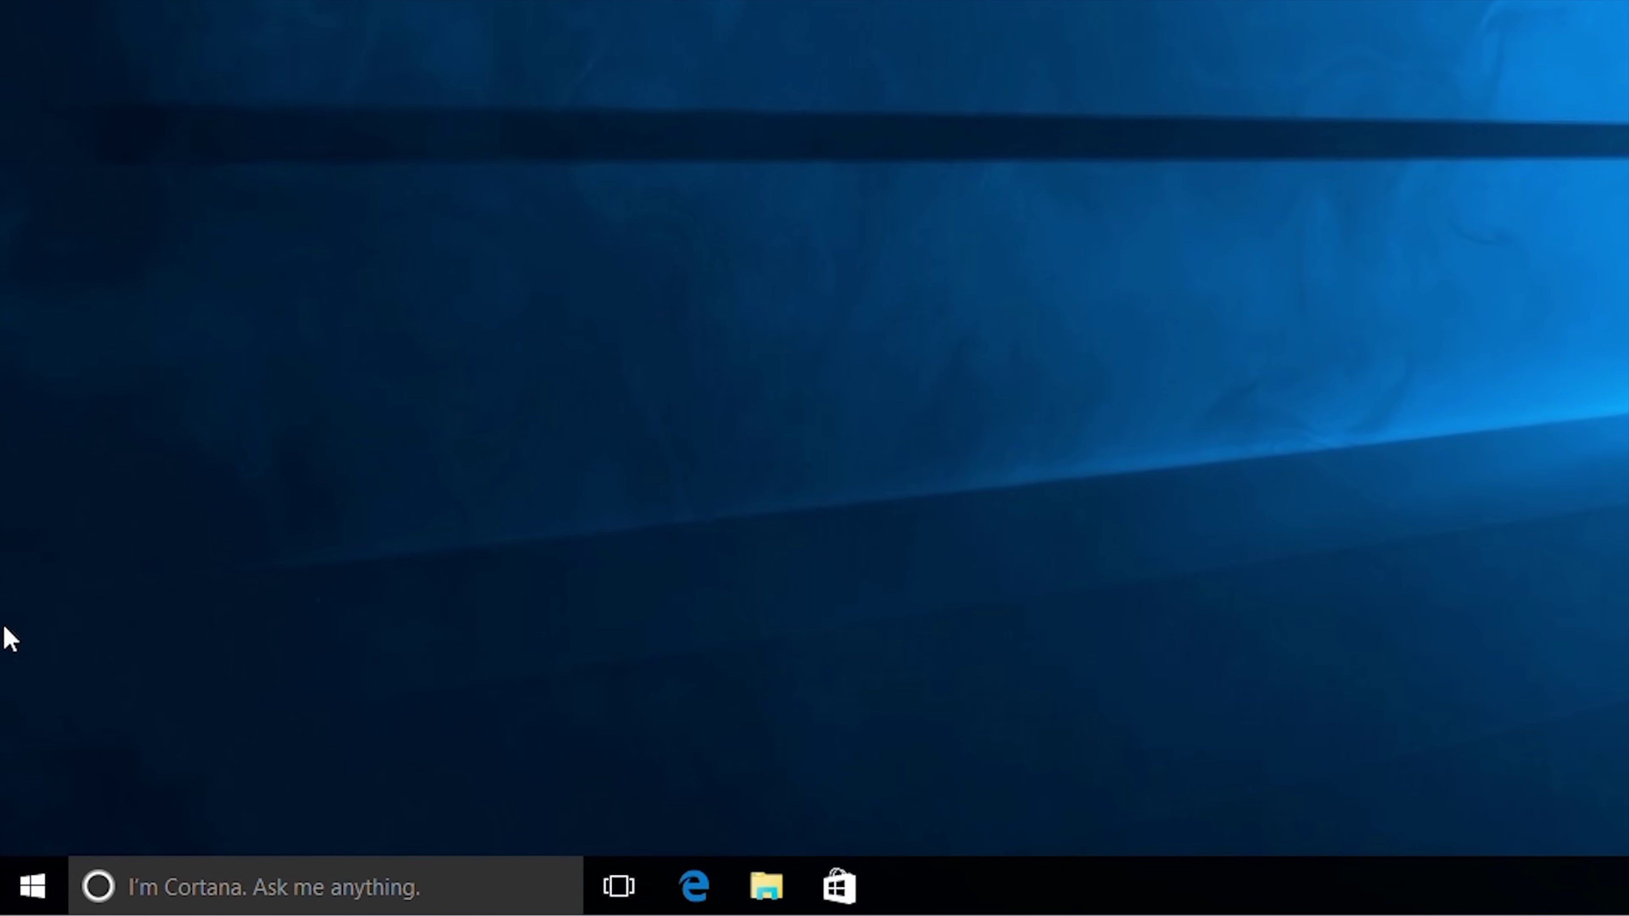
Open Disk Management from the Win+X menu and maximize it
right_click(35, 878)
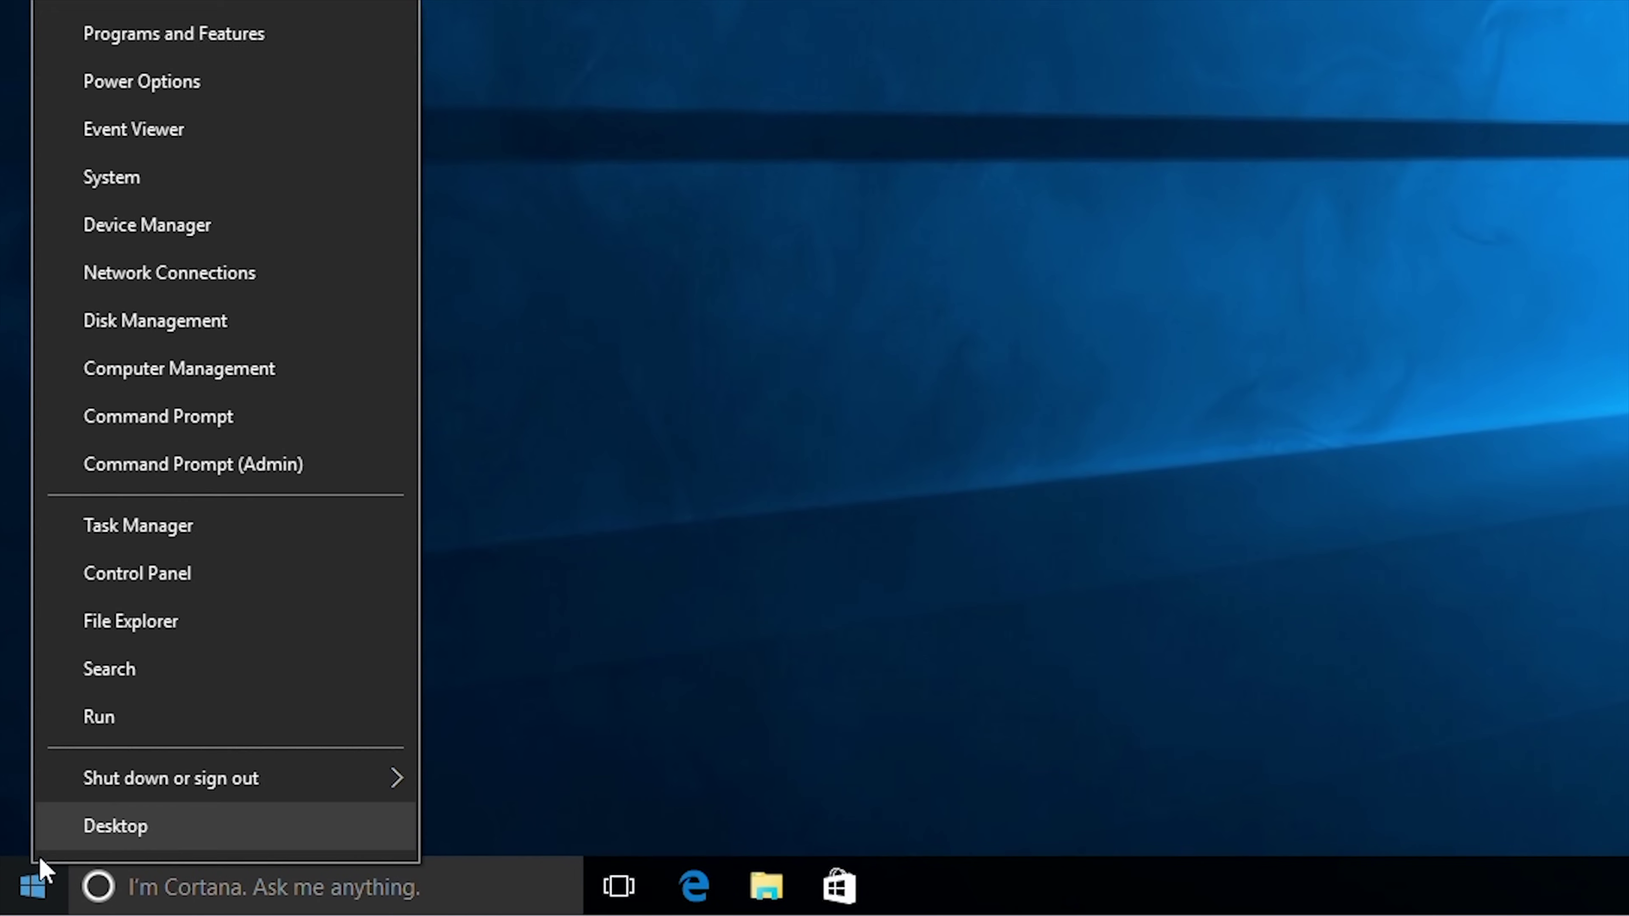
click(297, 328)
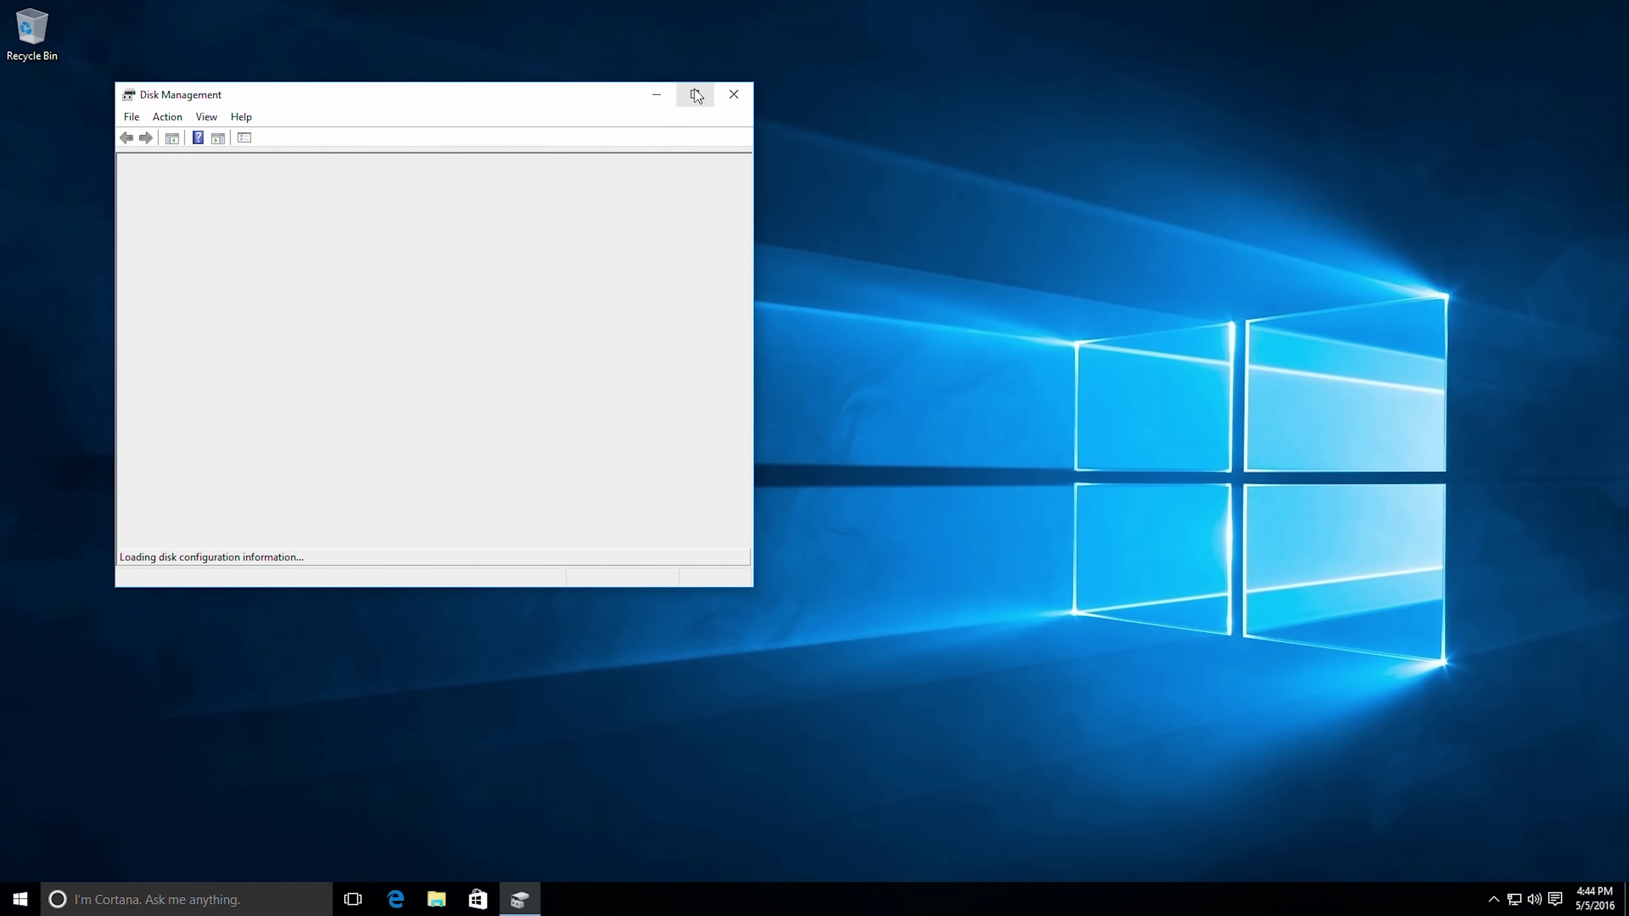
click(696, 95)
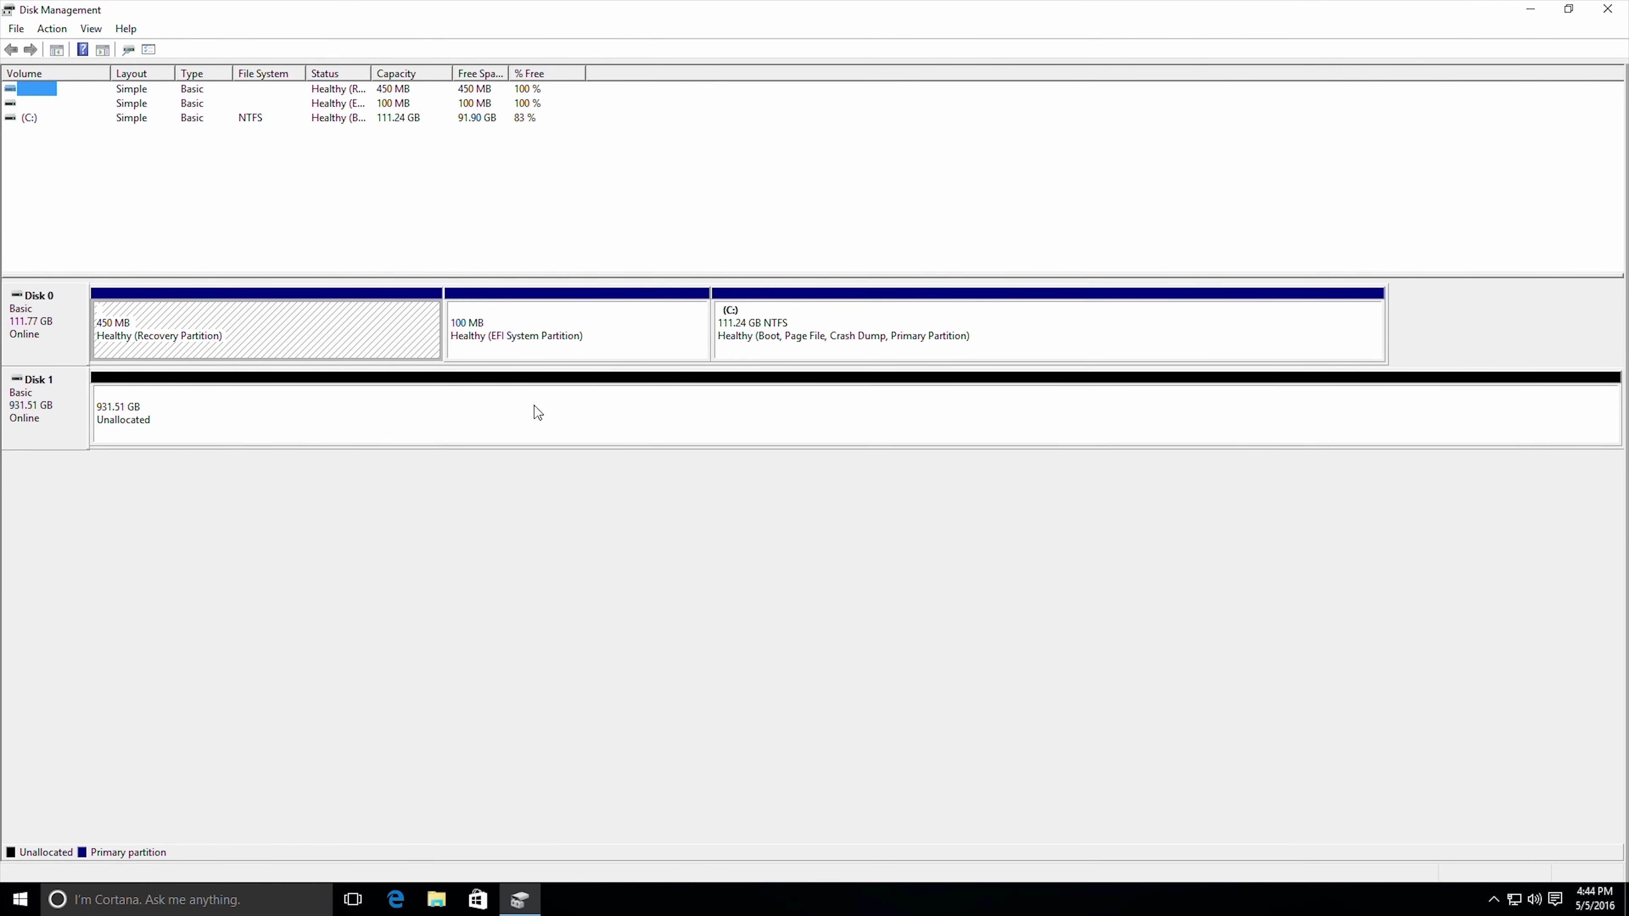
Make Disk 1's unallocated space a full-size simple volume: letter D, NTFS quick format, label 'Data drive'
click(534, 411)
right_click(535, 414)
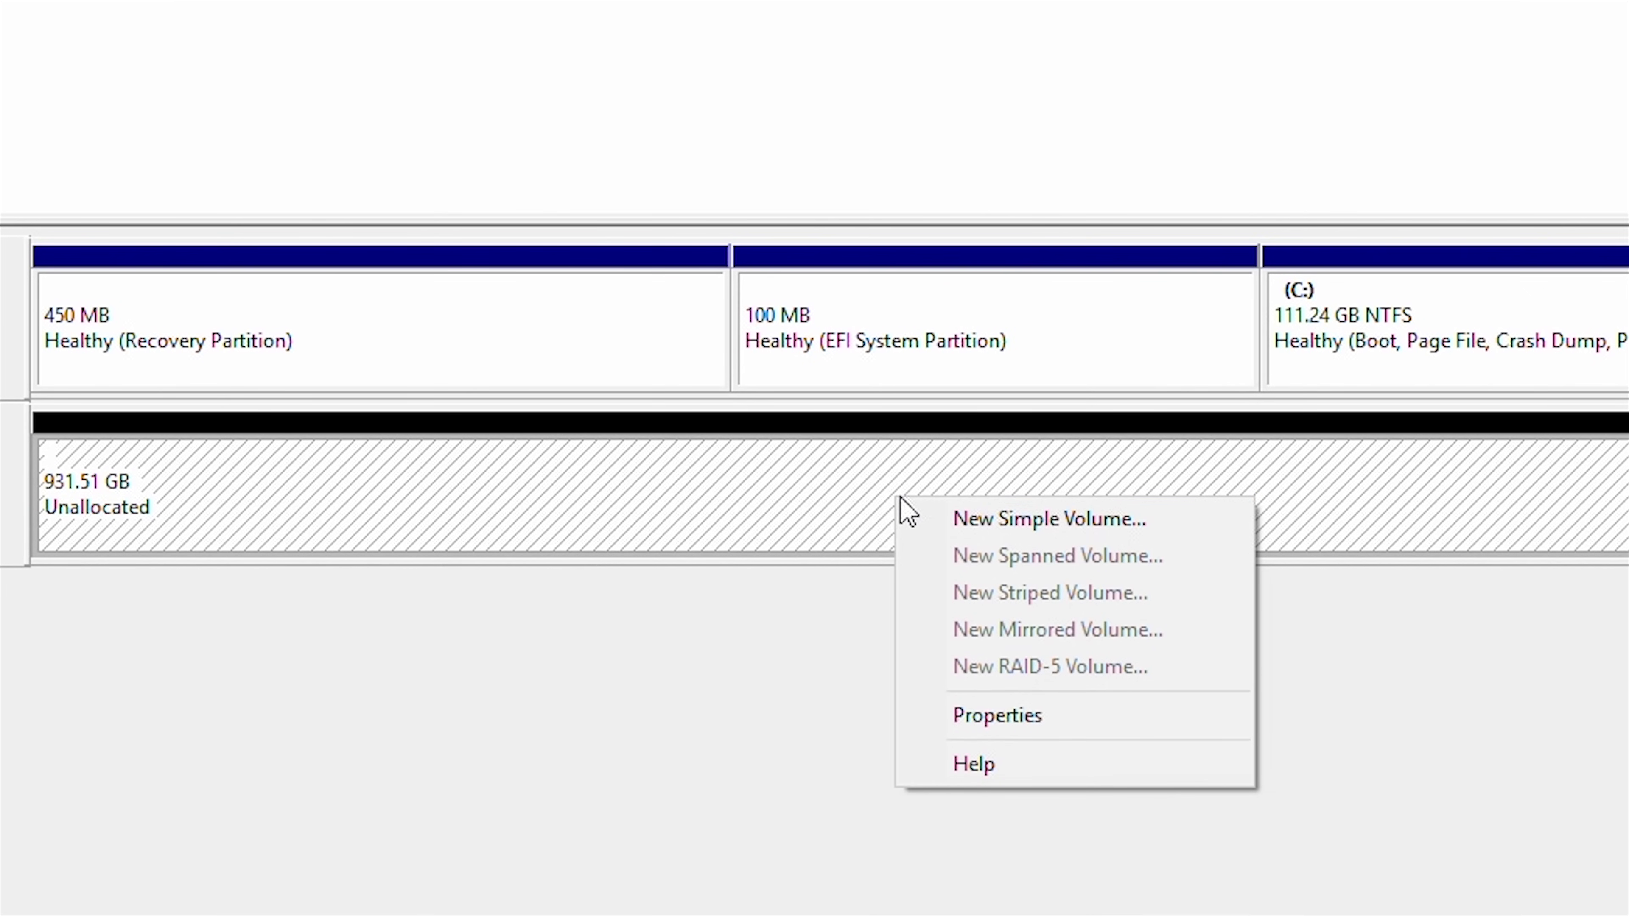
click(936, 518)
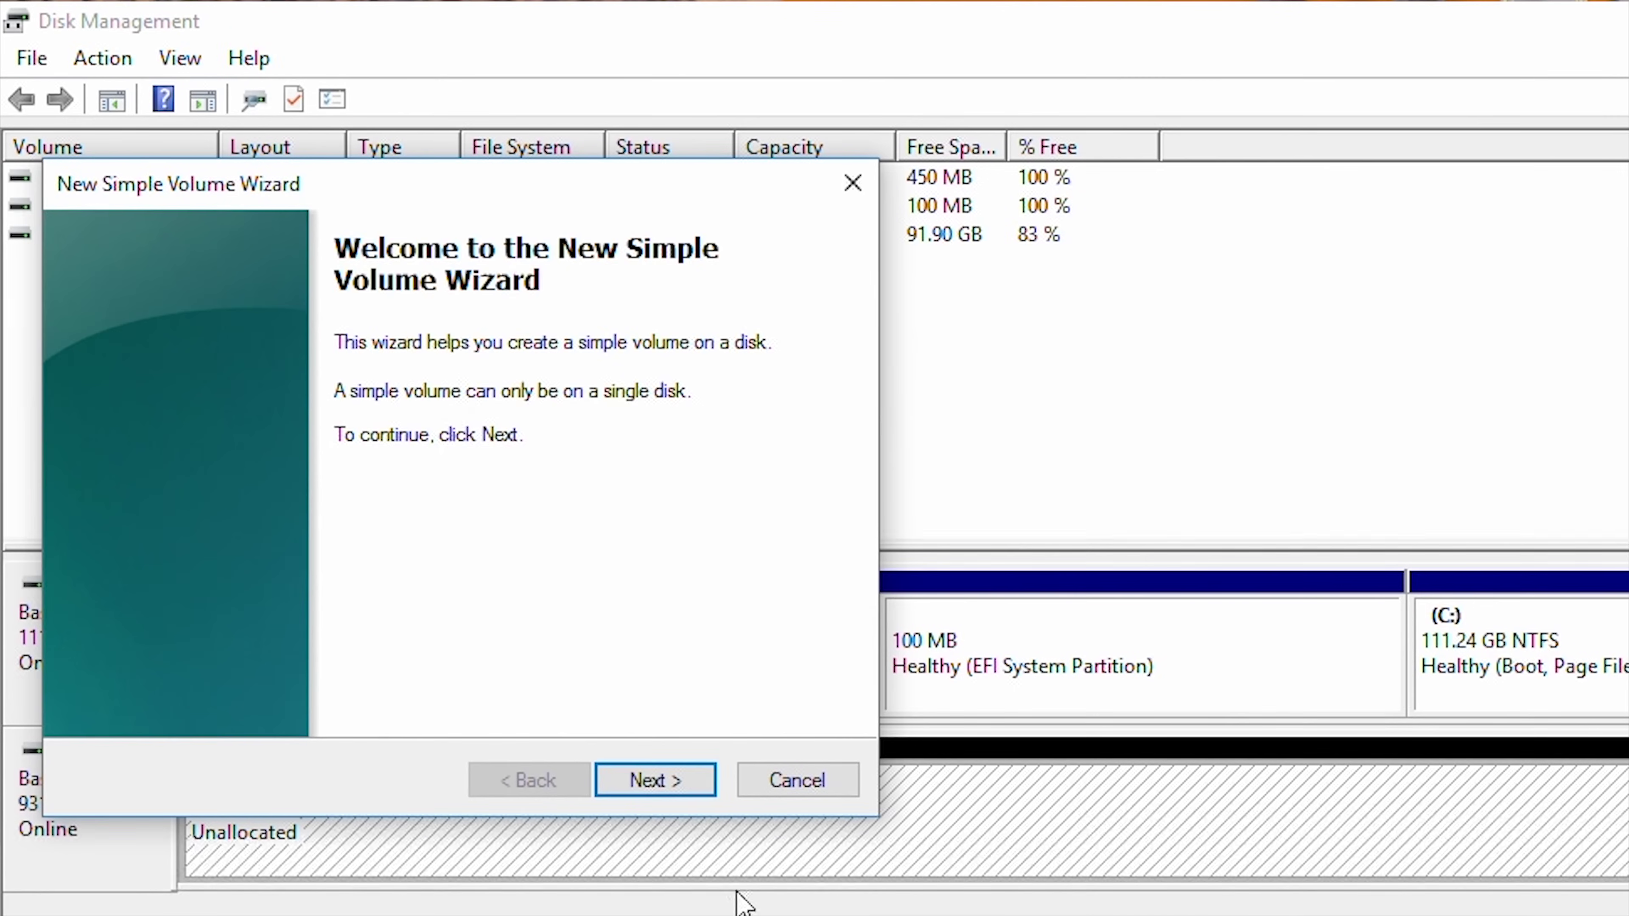
click(554, 451)
click(559, 456)
click(621, 416)
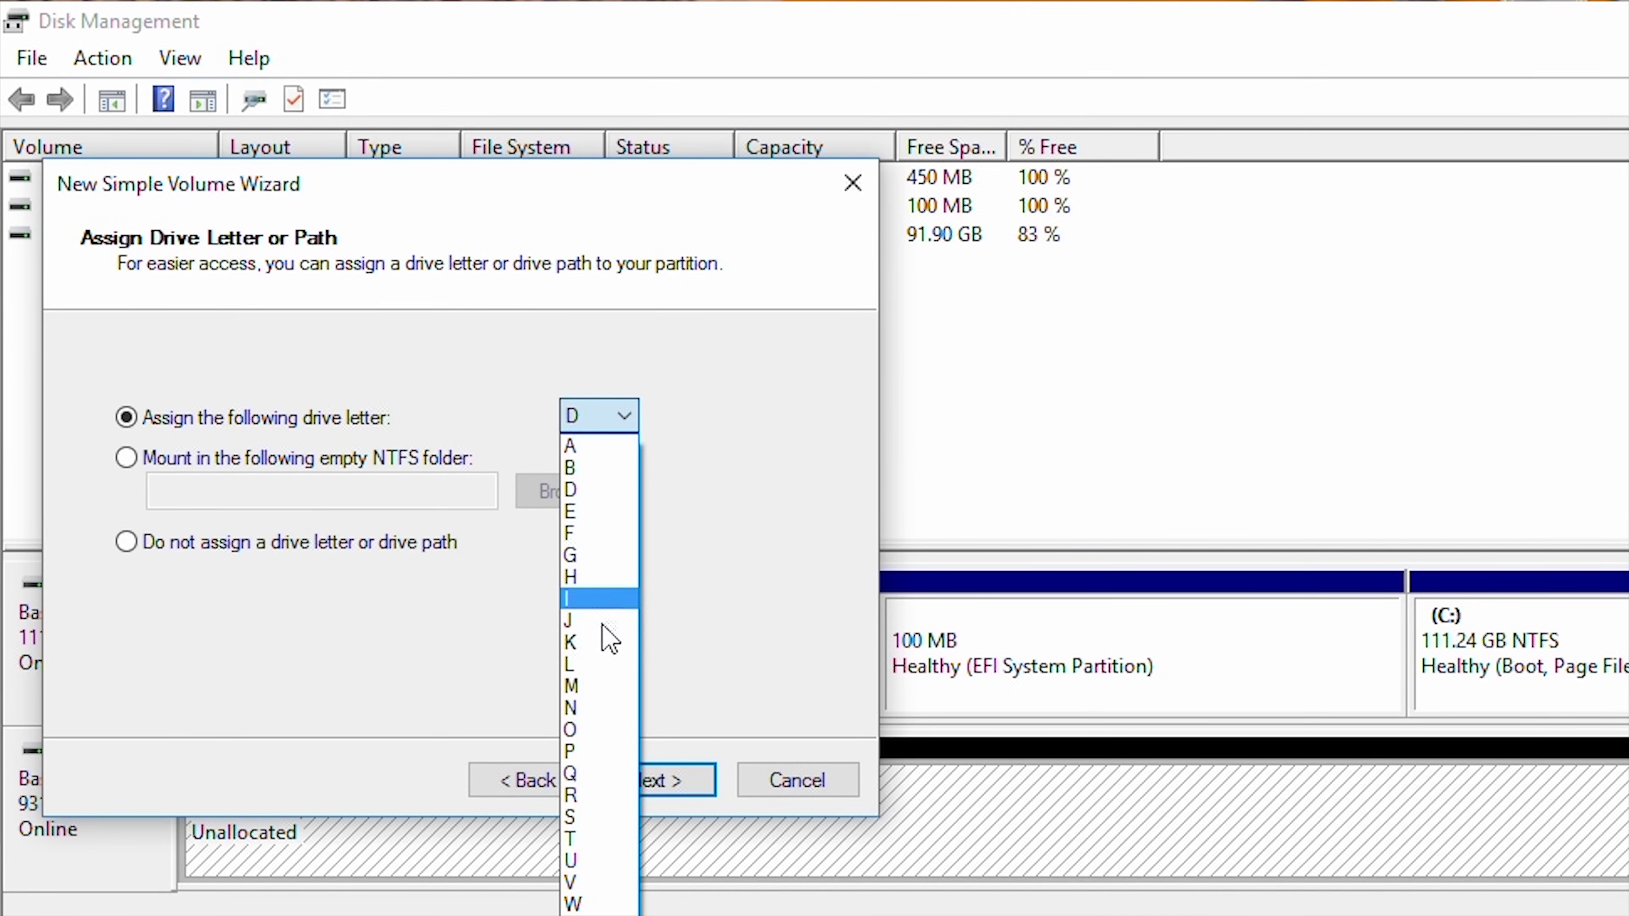
click(603, 516)
click(654, 780)
text(Data drive)
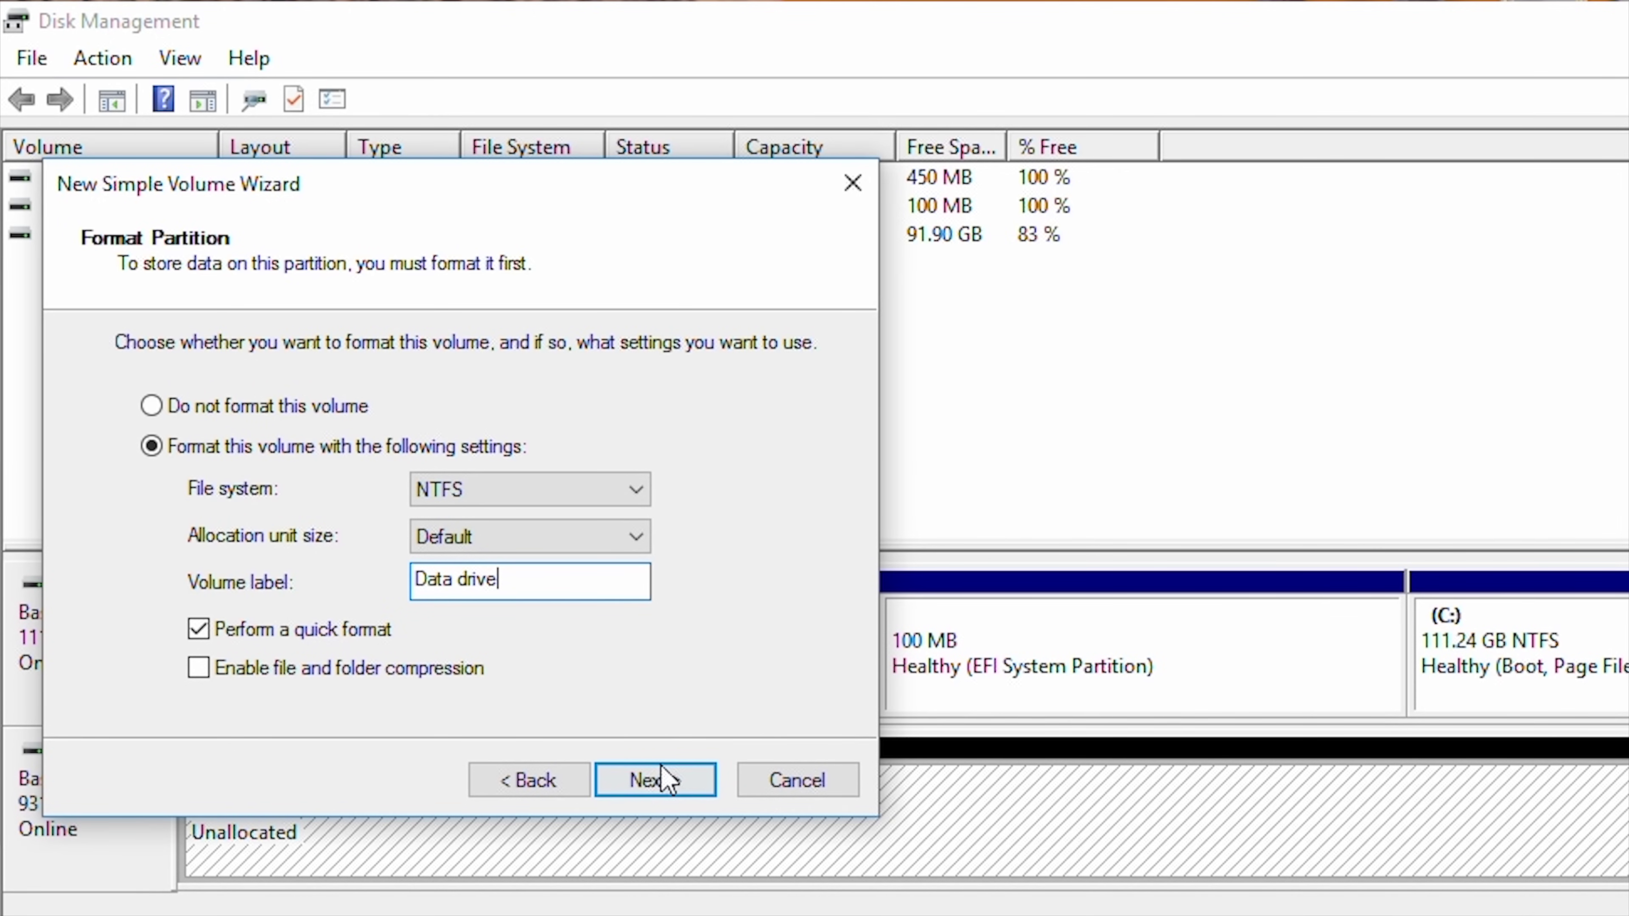
click(654, 780)
click(657, 780)
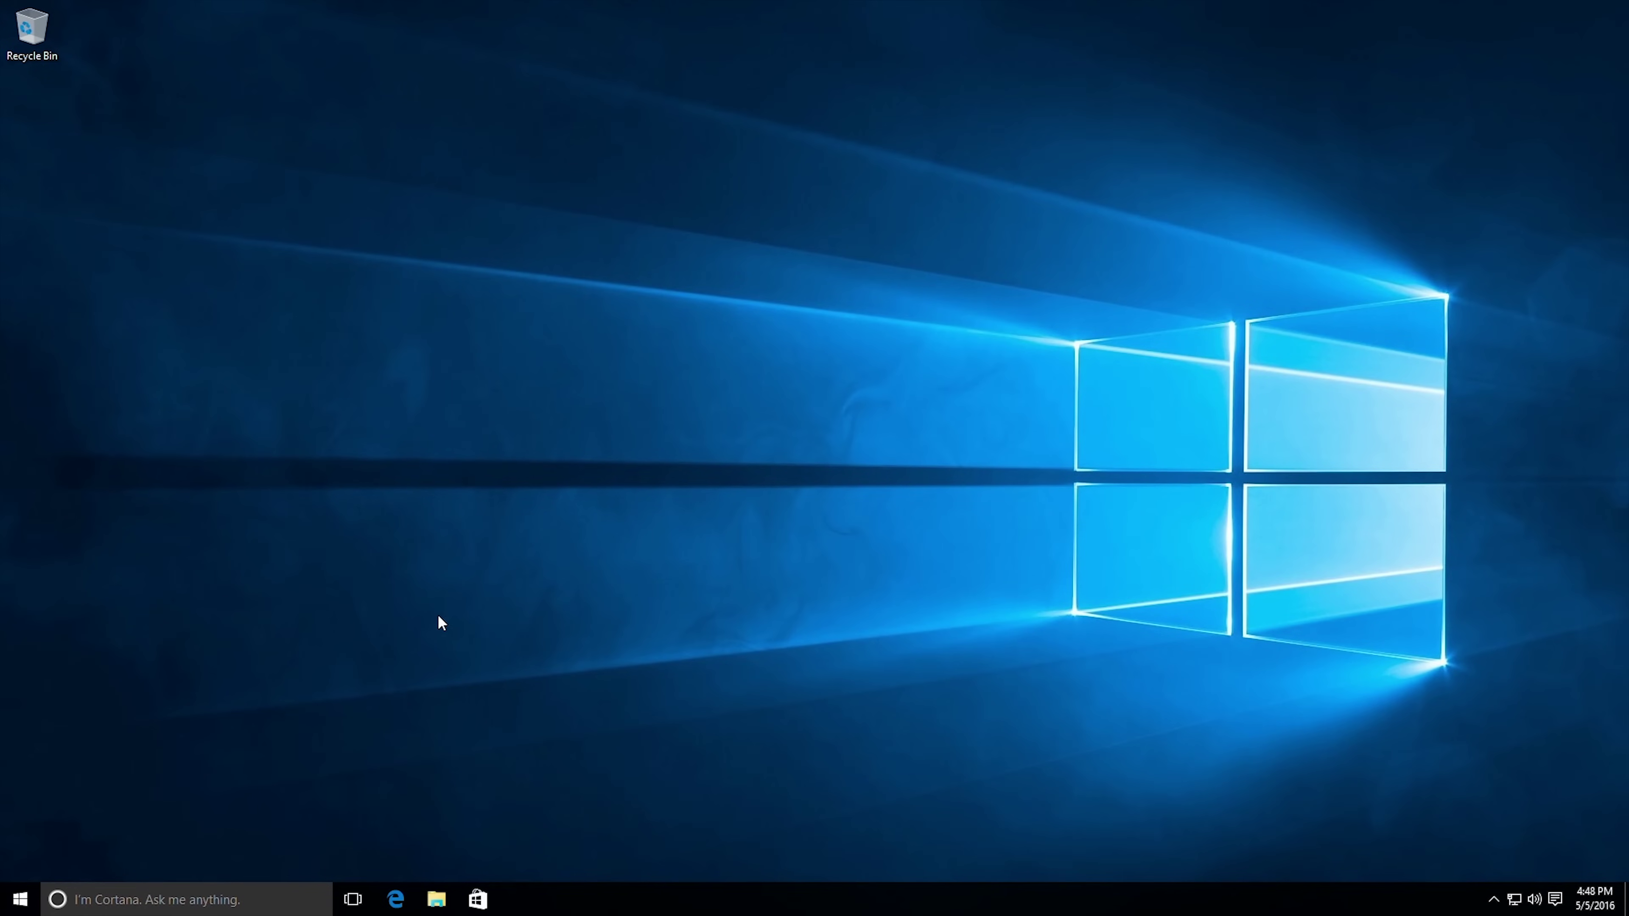
Create a new Documents folder on the Data drive (D:) in File Explorer
click(439, 907)
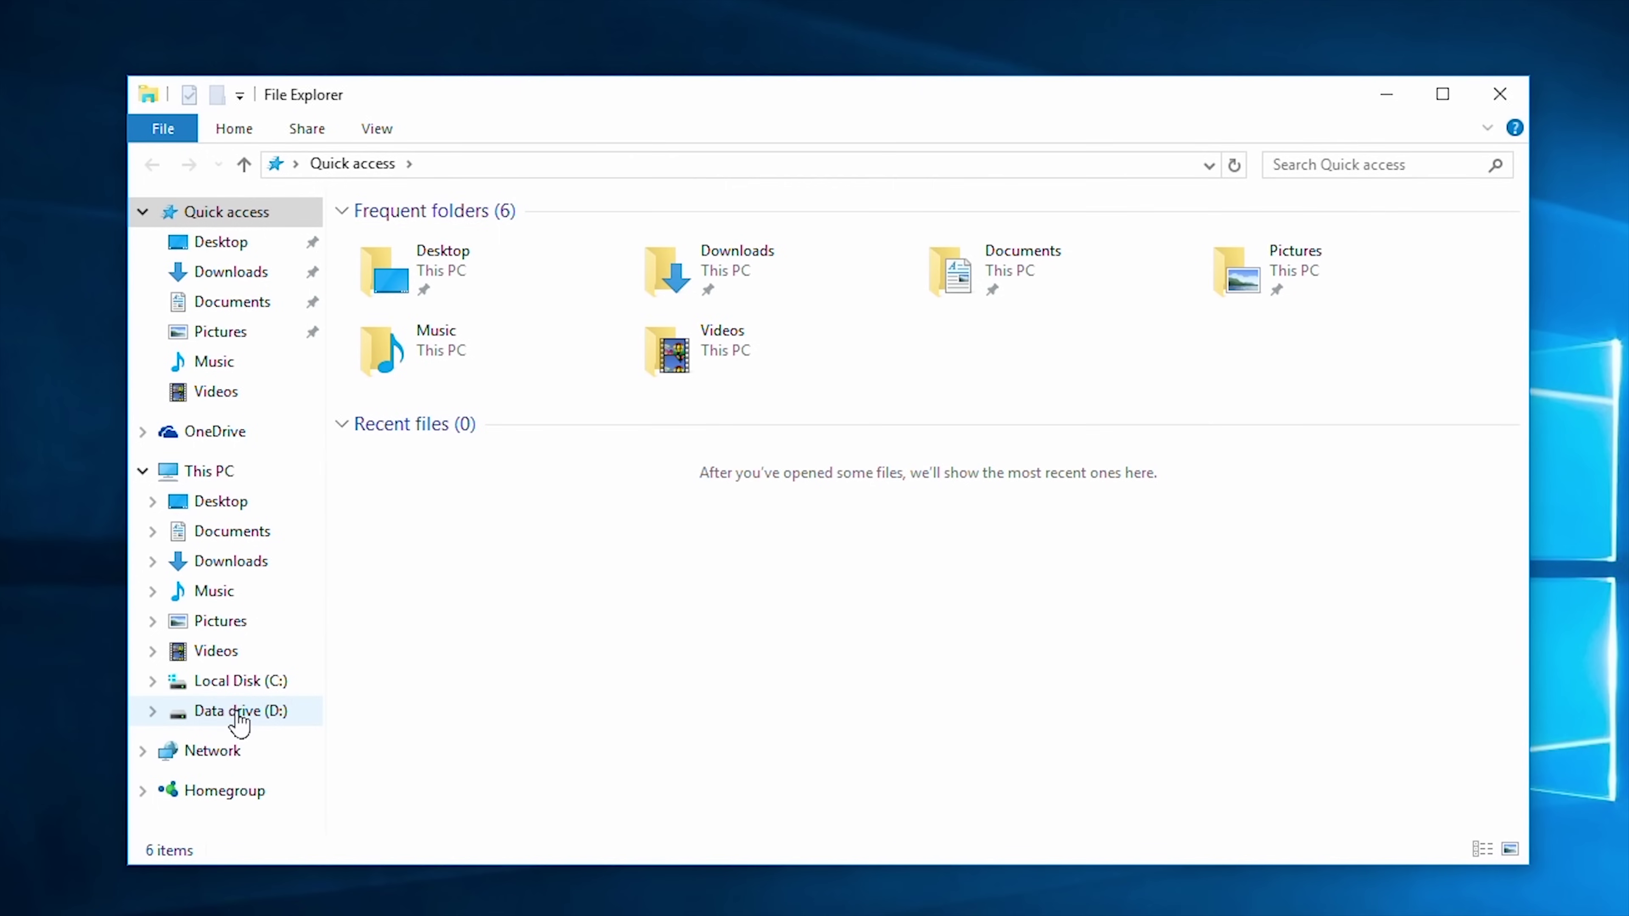
click(294, 580)
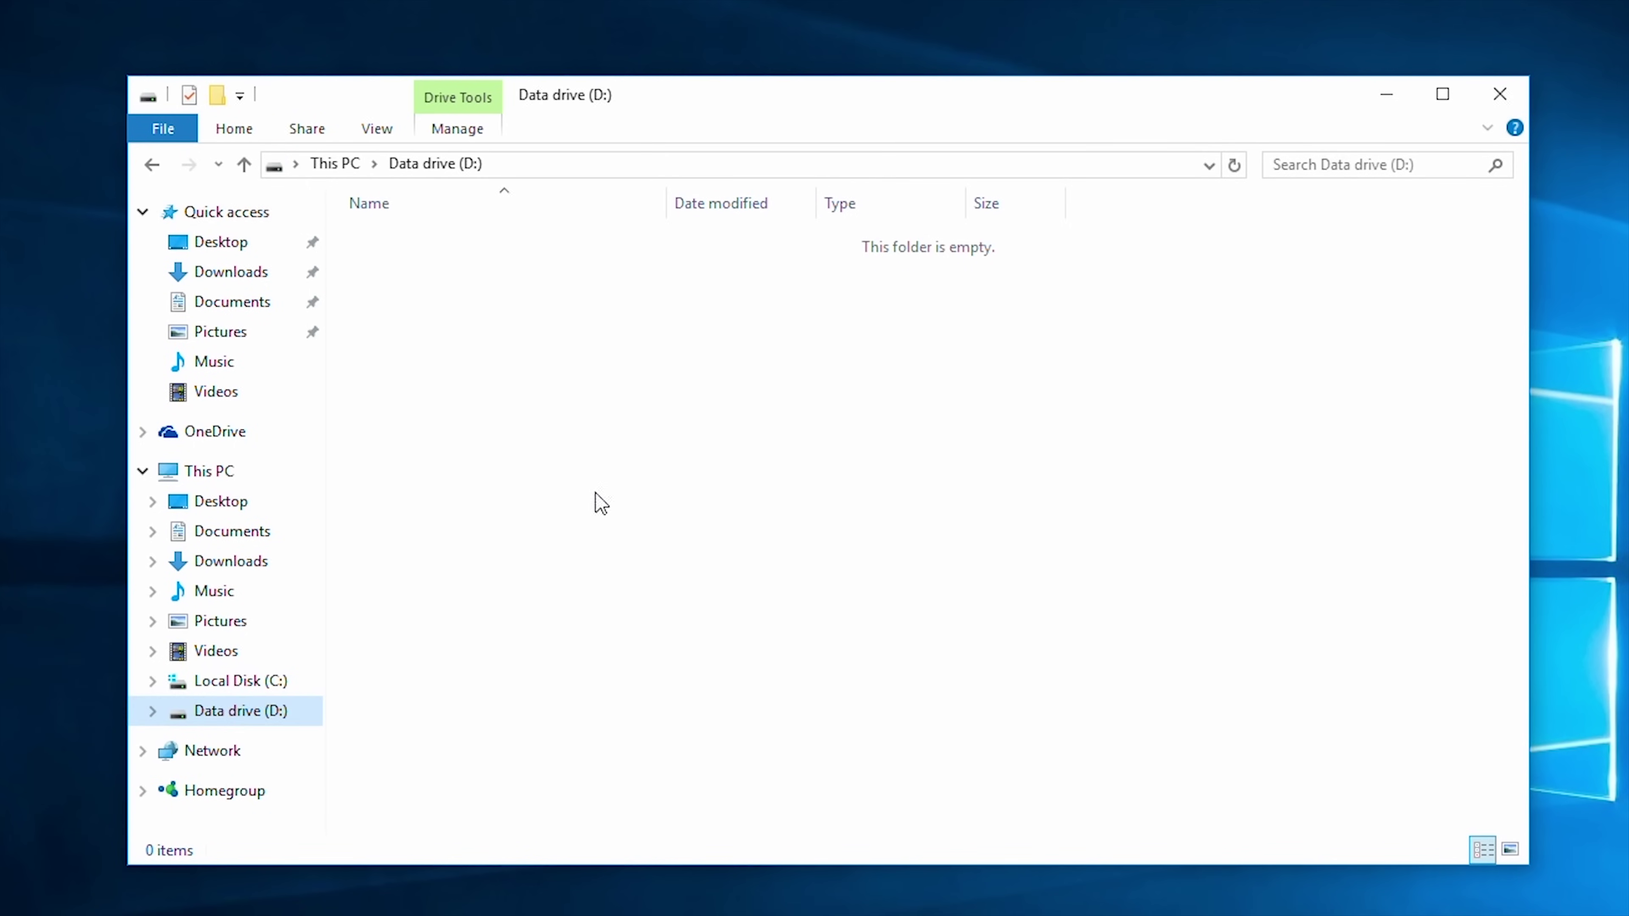
right_click(642, 457)
mouse_move(793, 731)
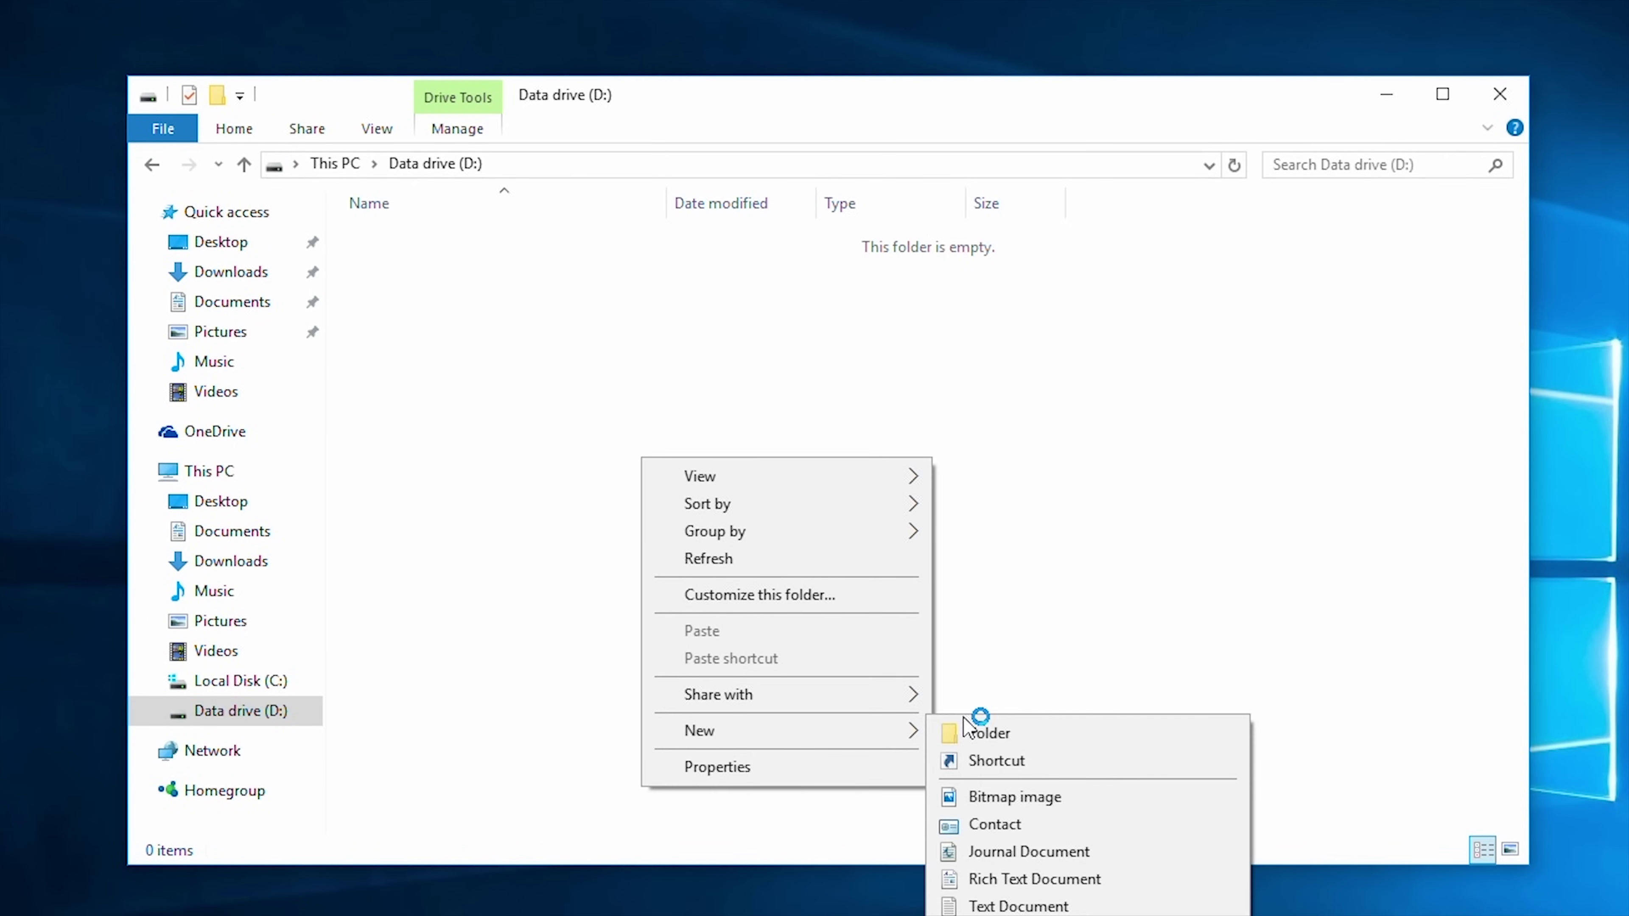
click(981, 732)
text(Documents - data driv)
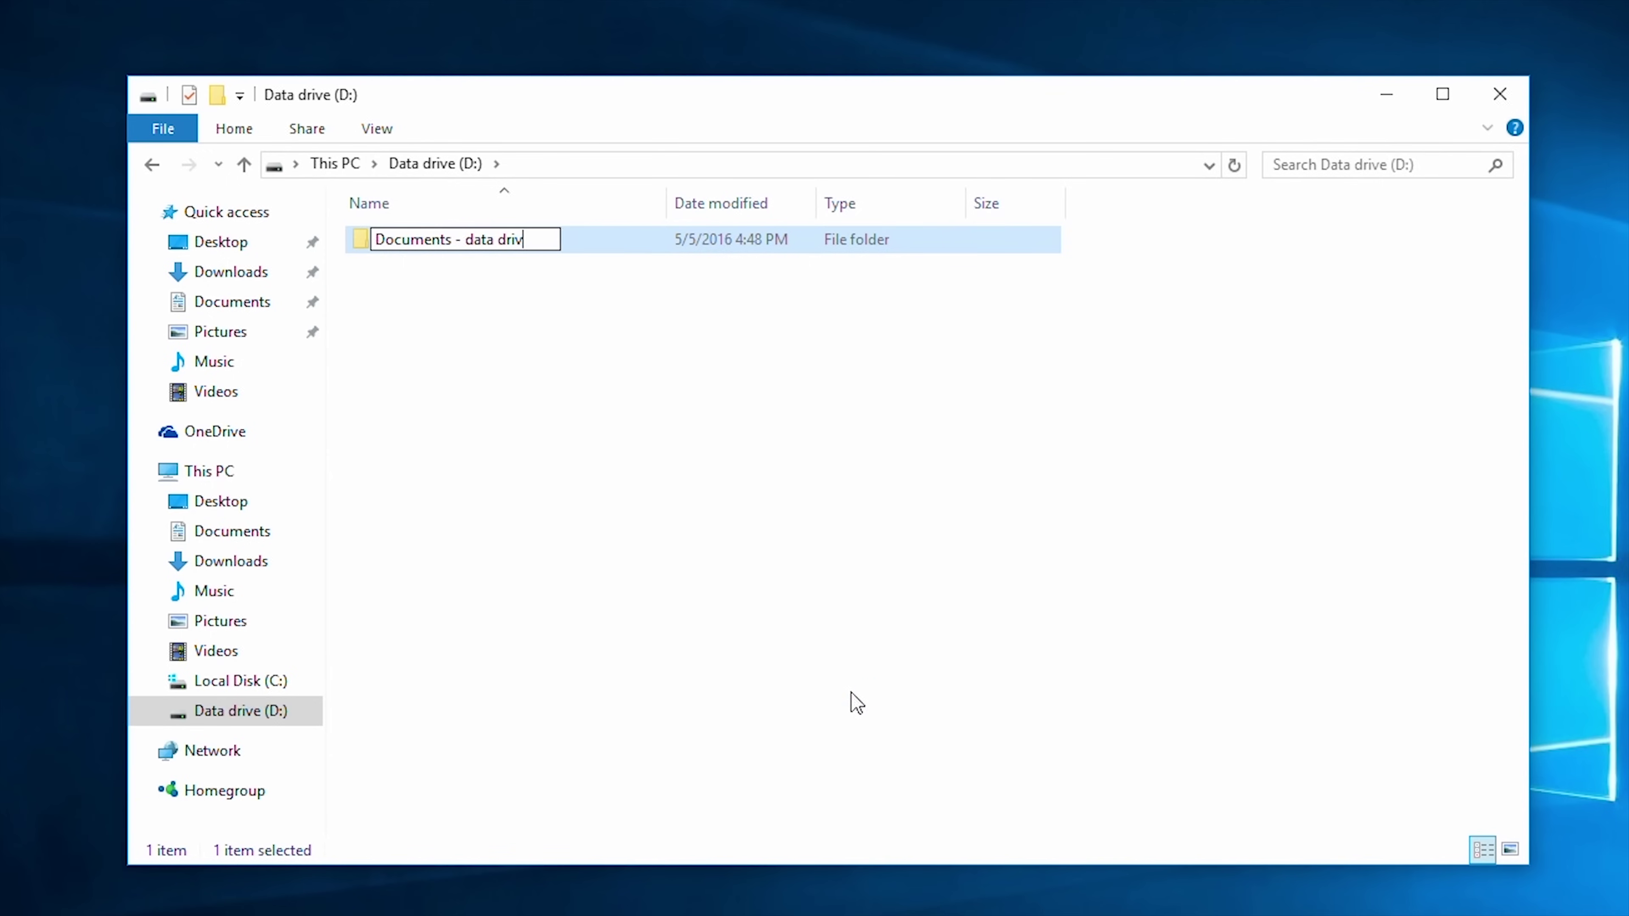
key(Return)
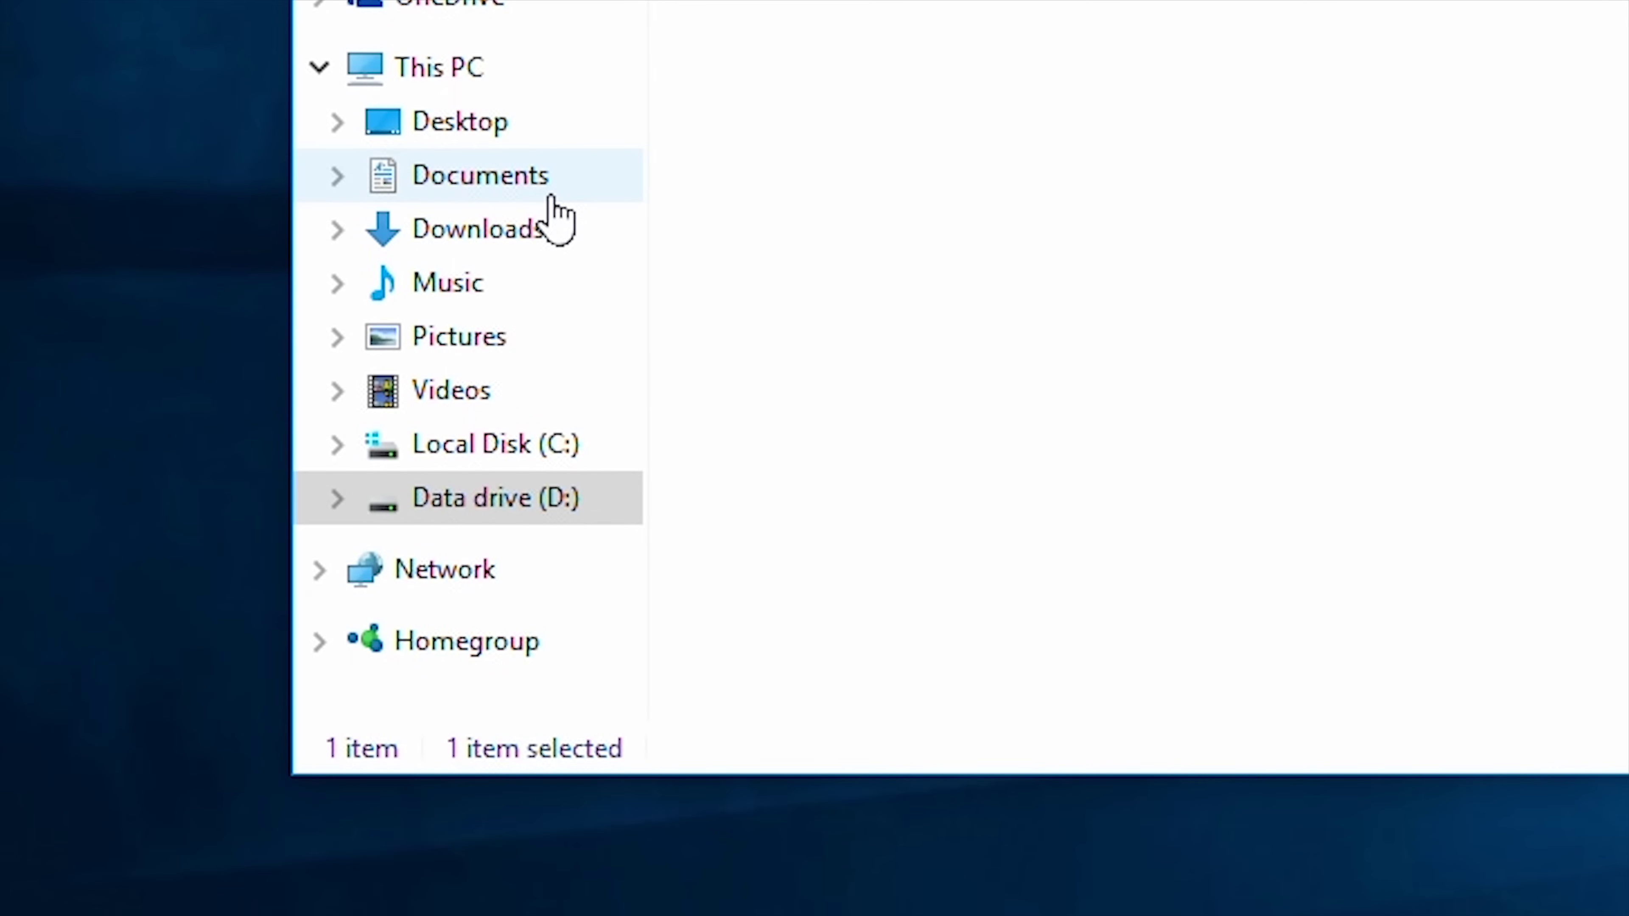
Set the Documents folder location to D:\Documents - data drive and move existing files there
right_click(272, 540)
click(715, 870)
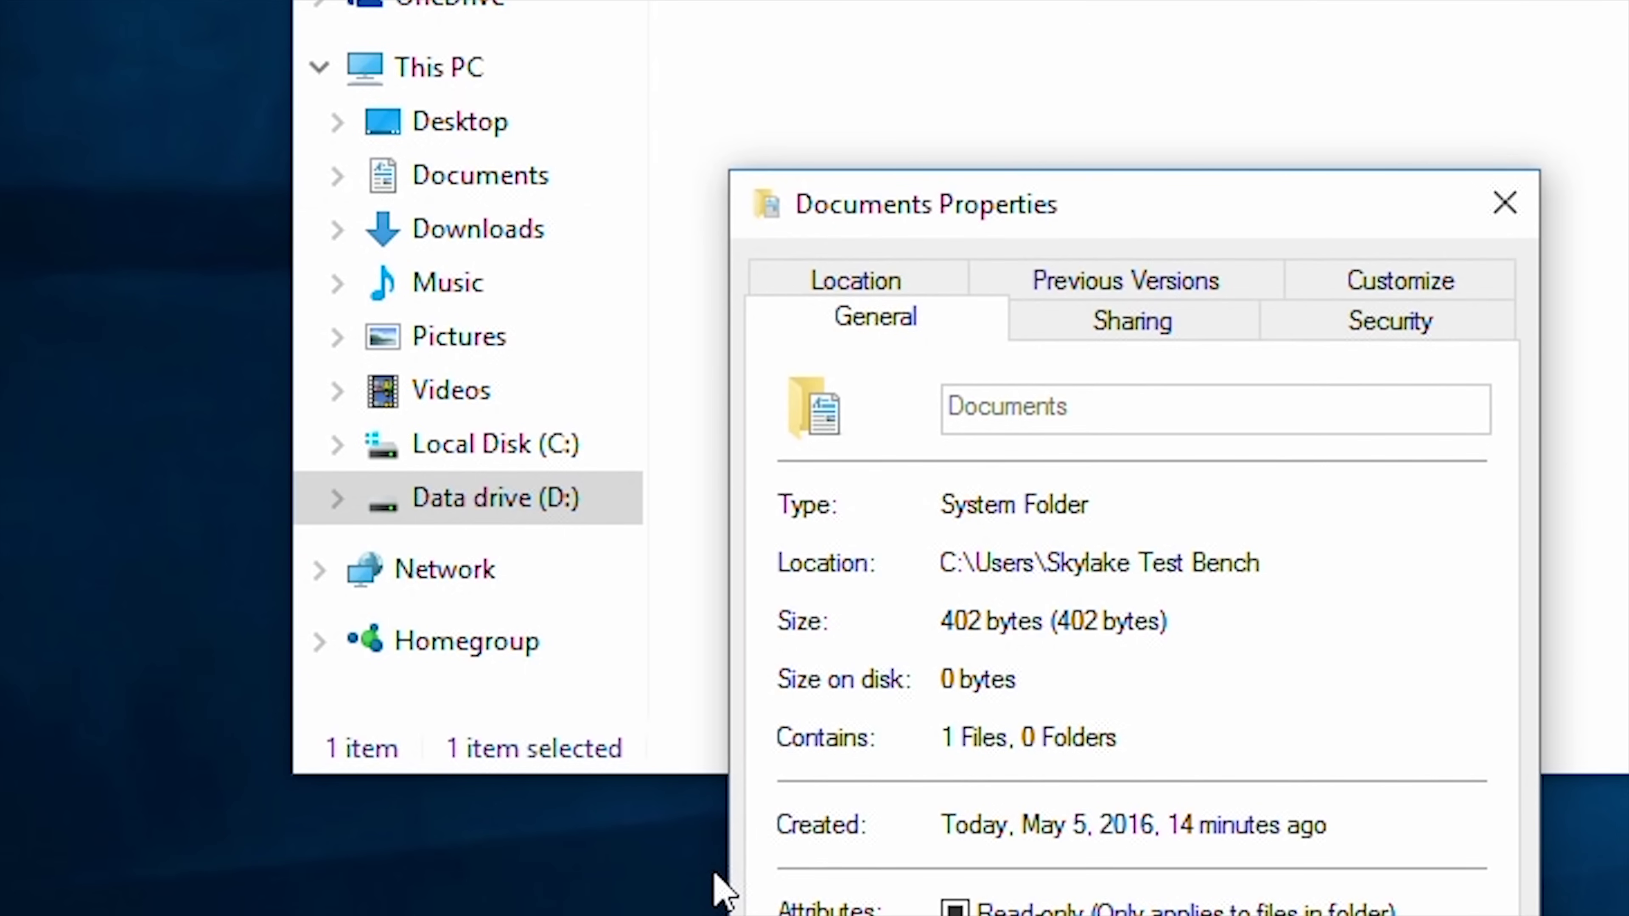
drag(1267, 221, 1628, 25)
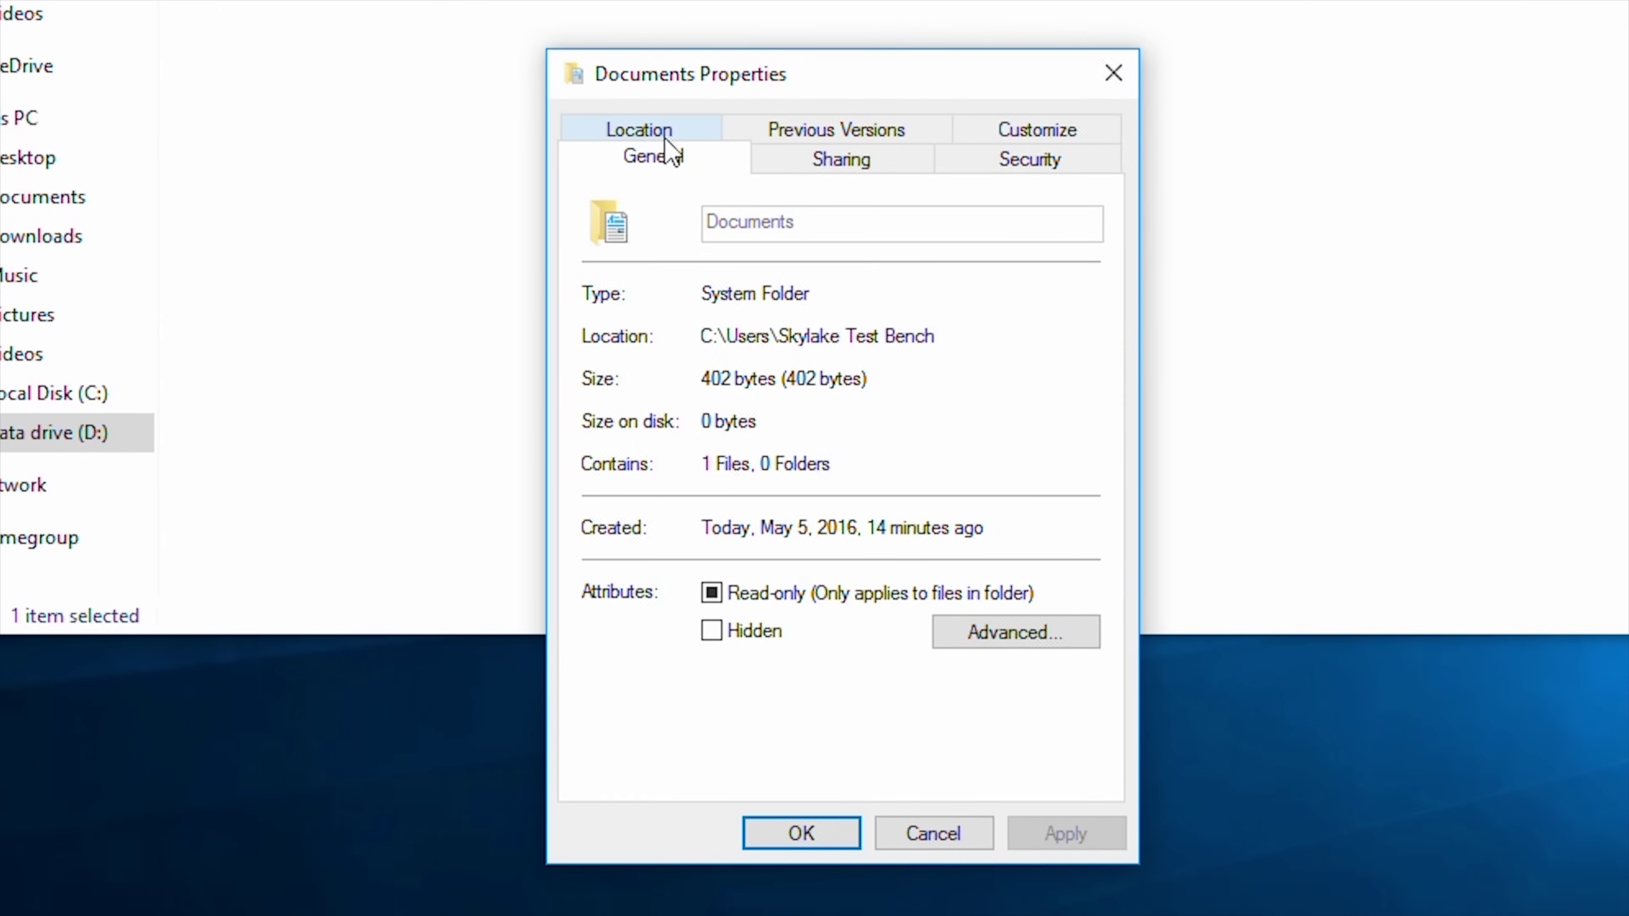
click(664, 138)
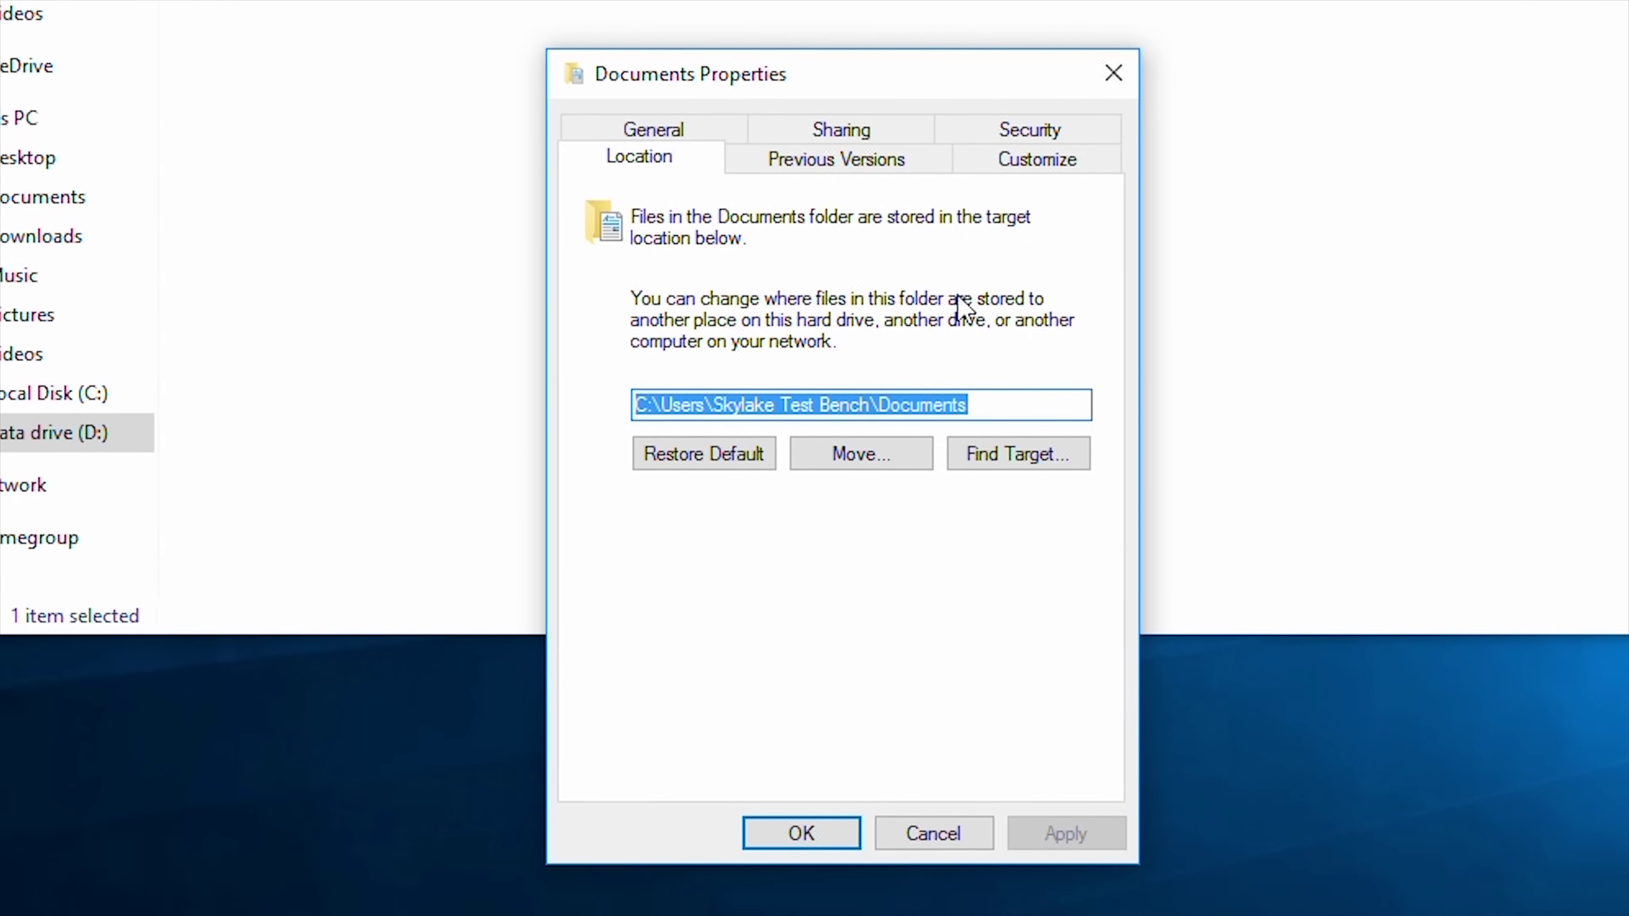
text(D:)
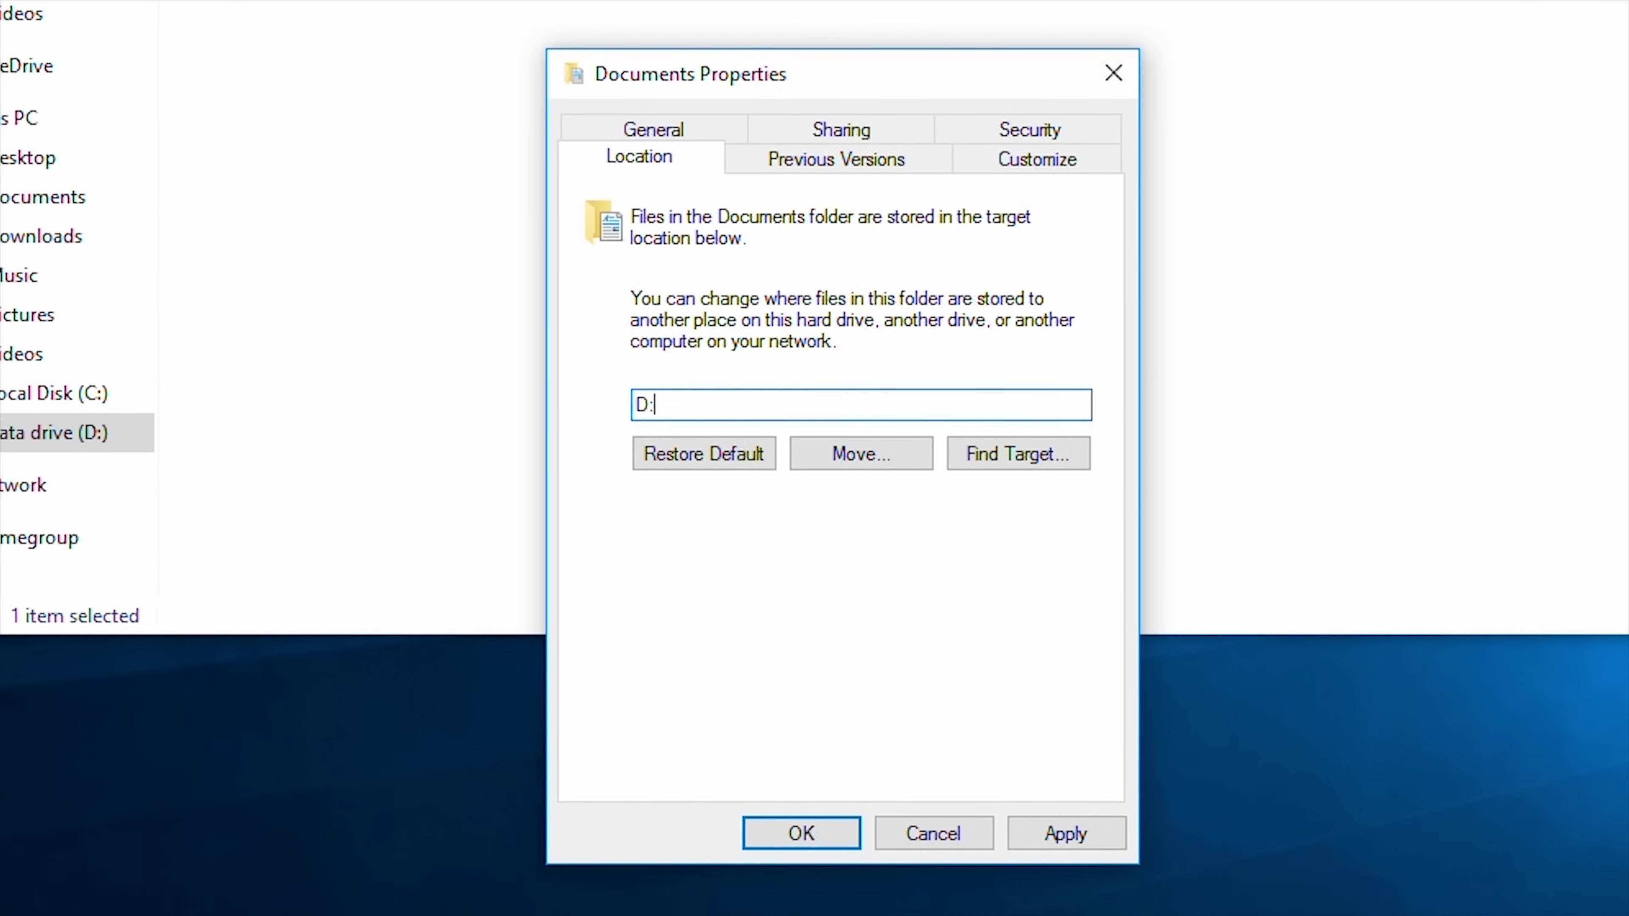
text(\)
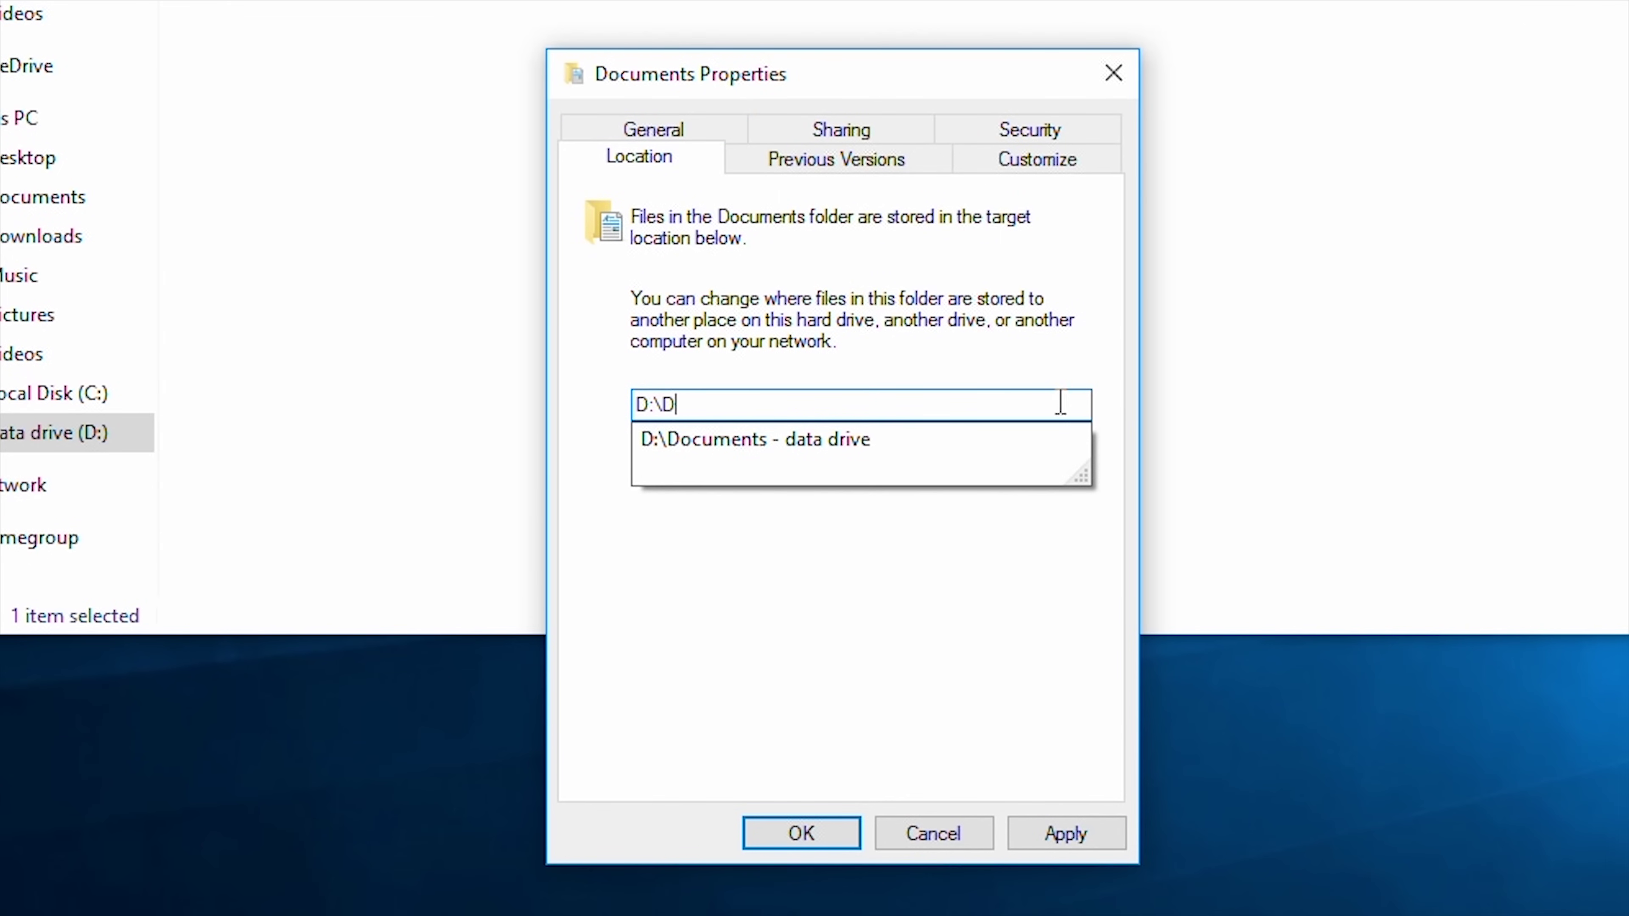
text(D)
click(907, 442)
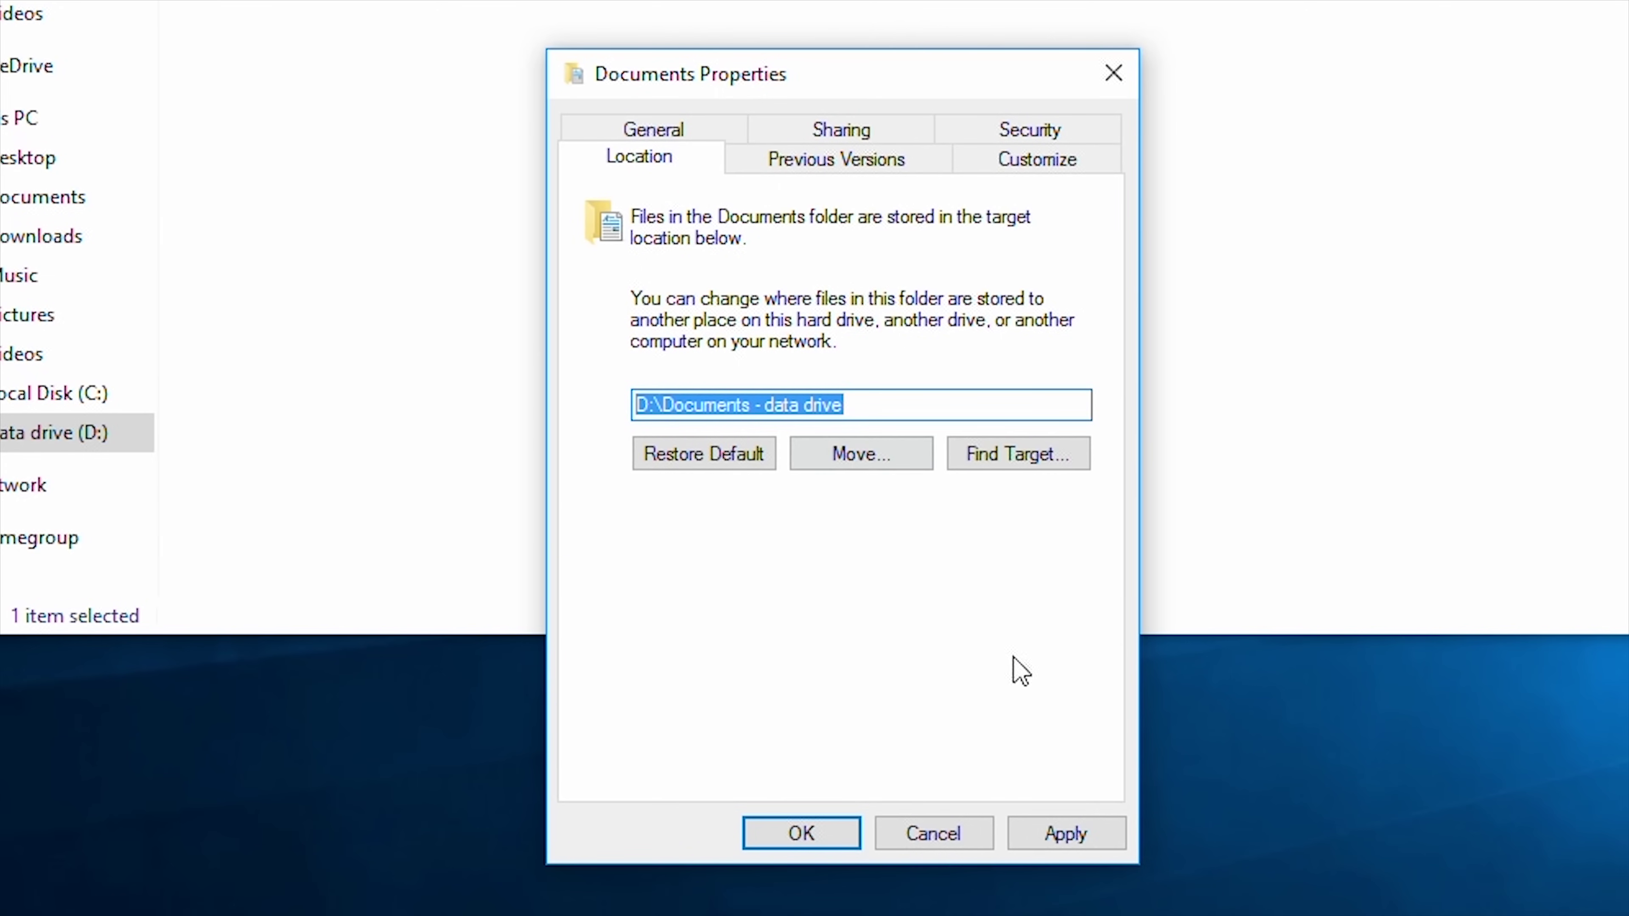
click(809, 844)
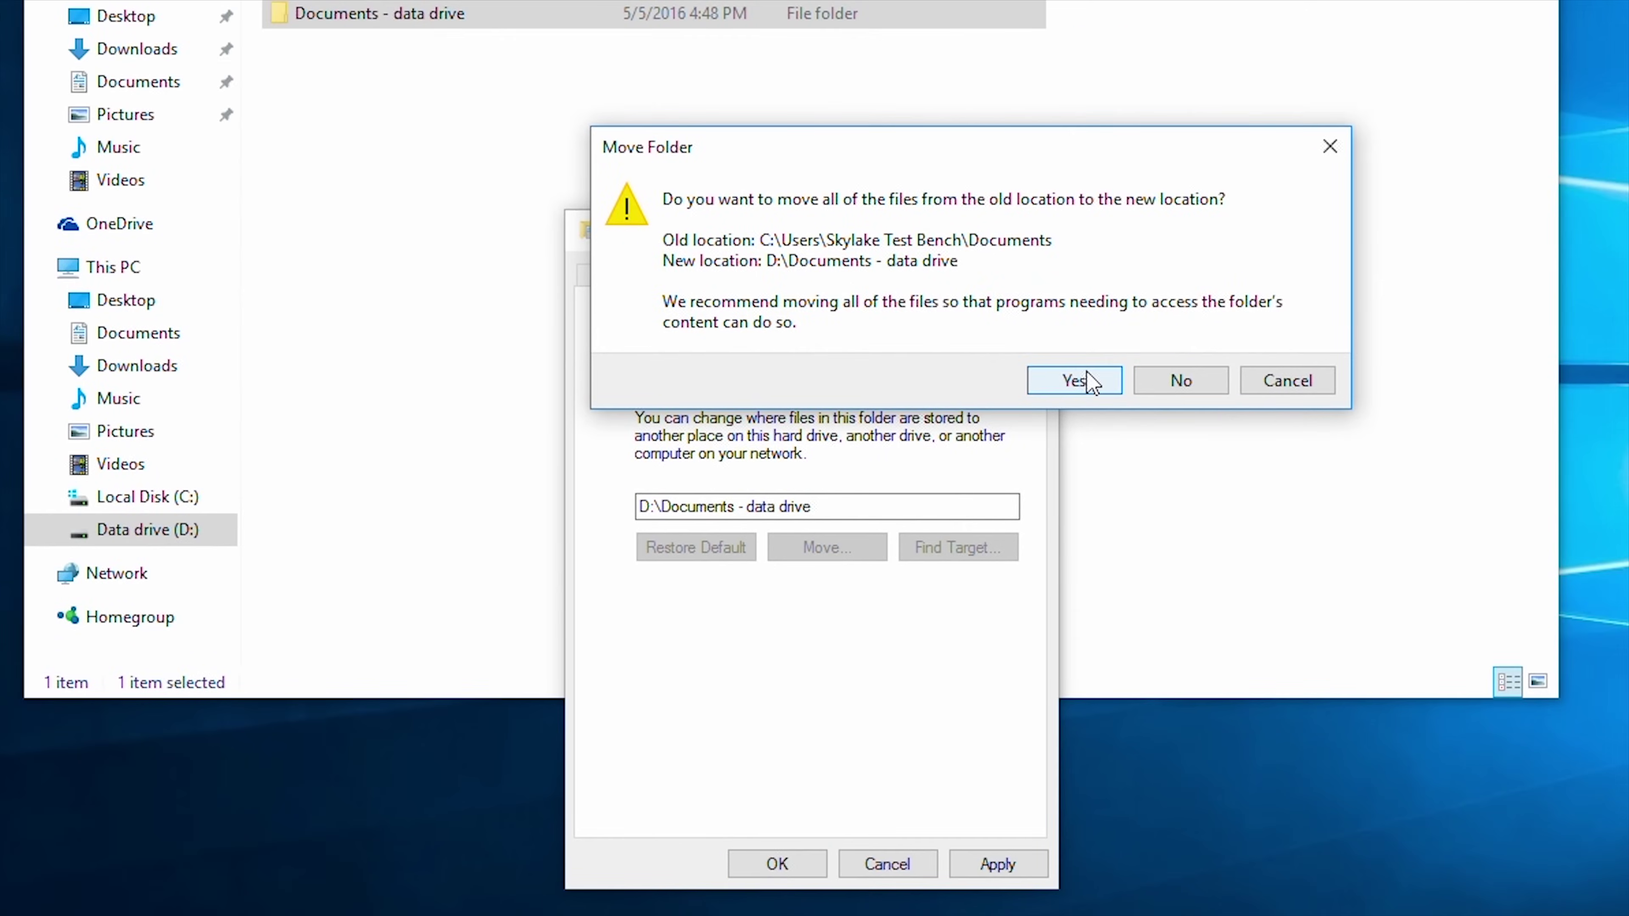
click(1085, 382)
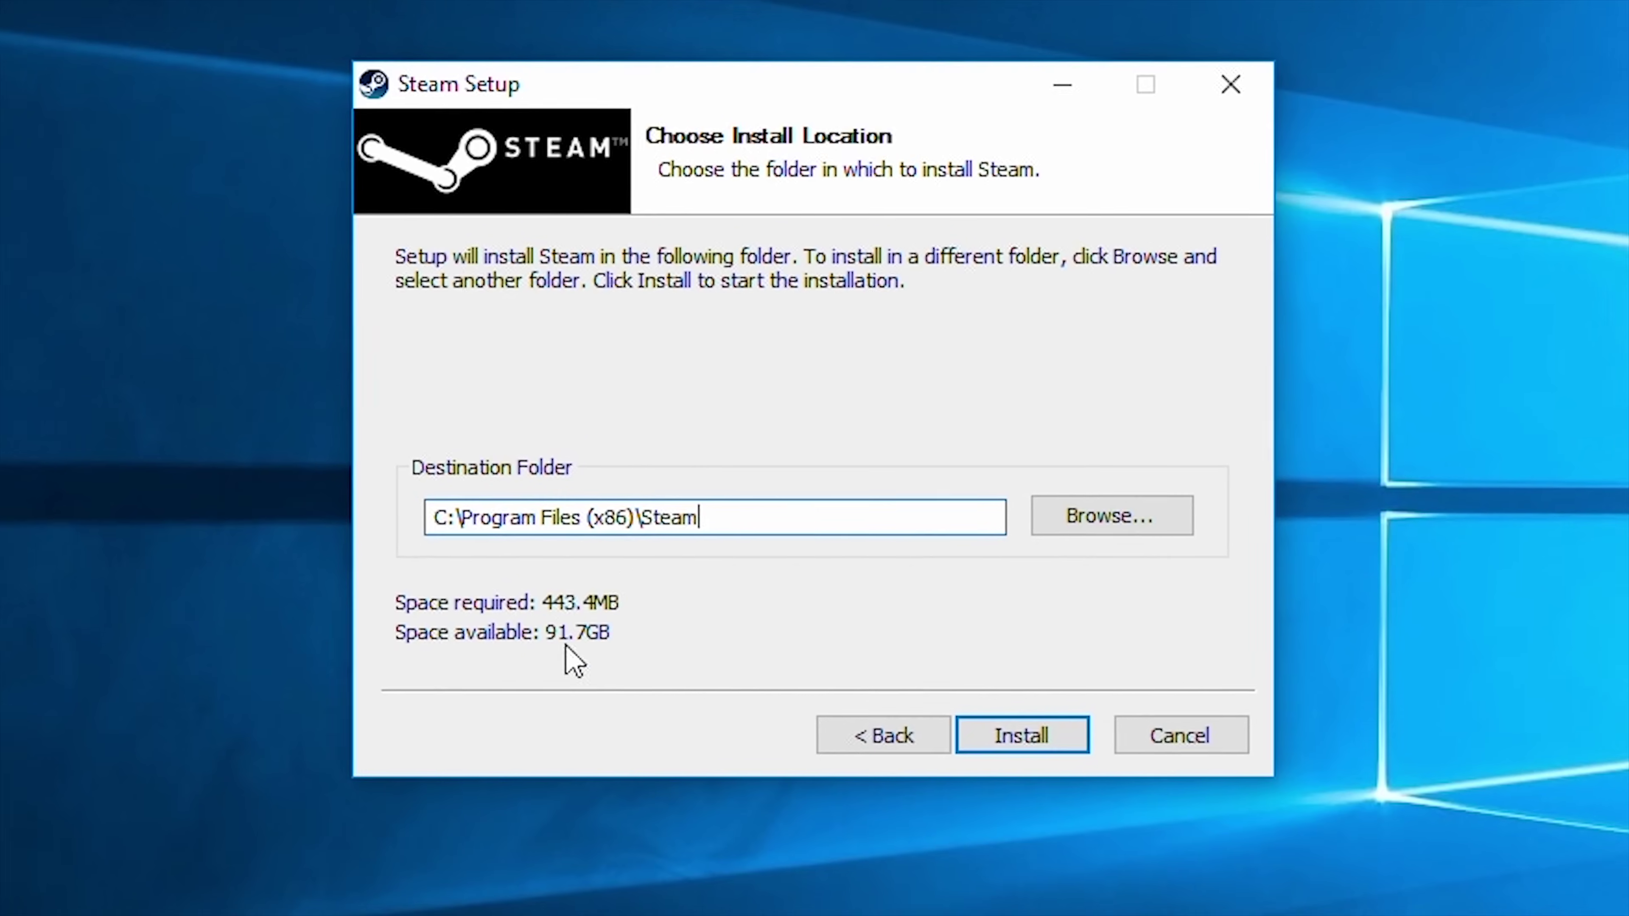
Change the Steam destination folder to D:\Steam and install
drag(633, 510, 174, 389)
text(D:)
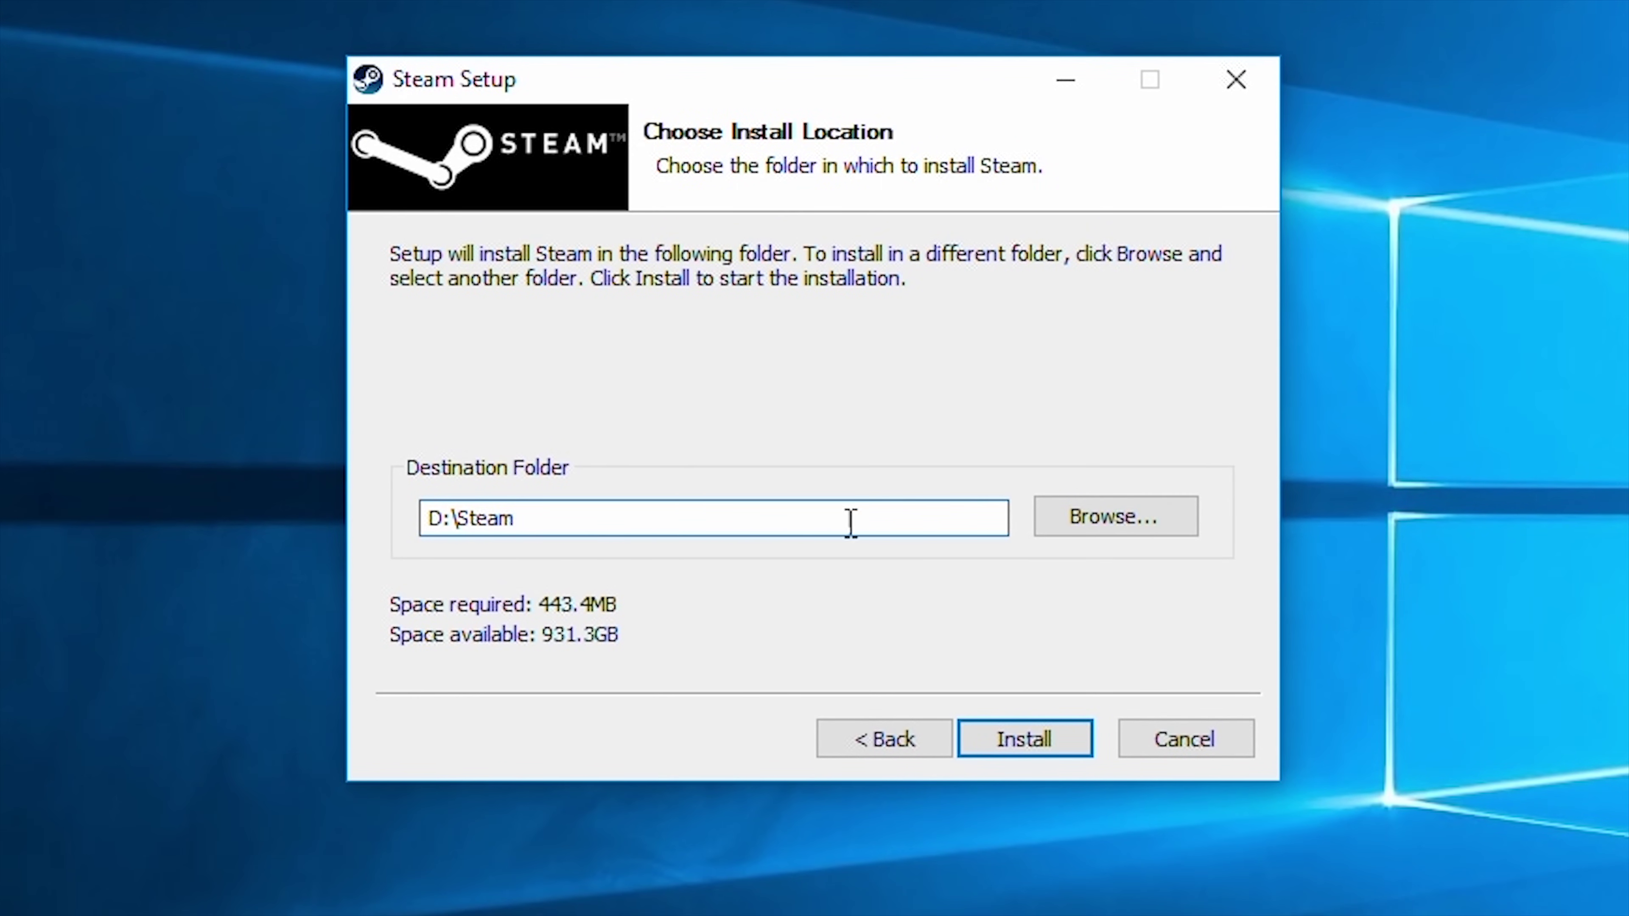
click(1018, 750)
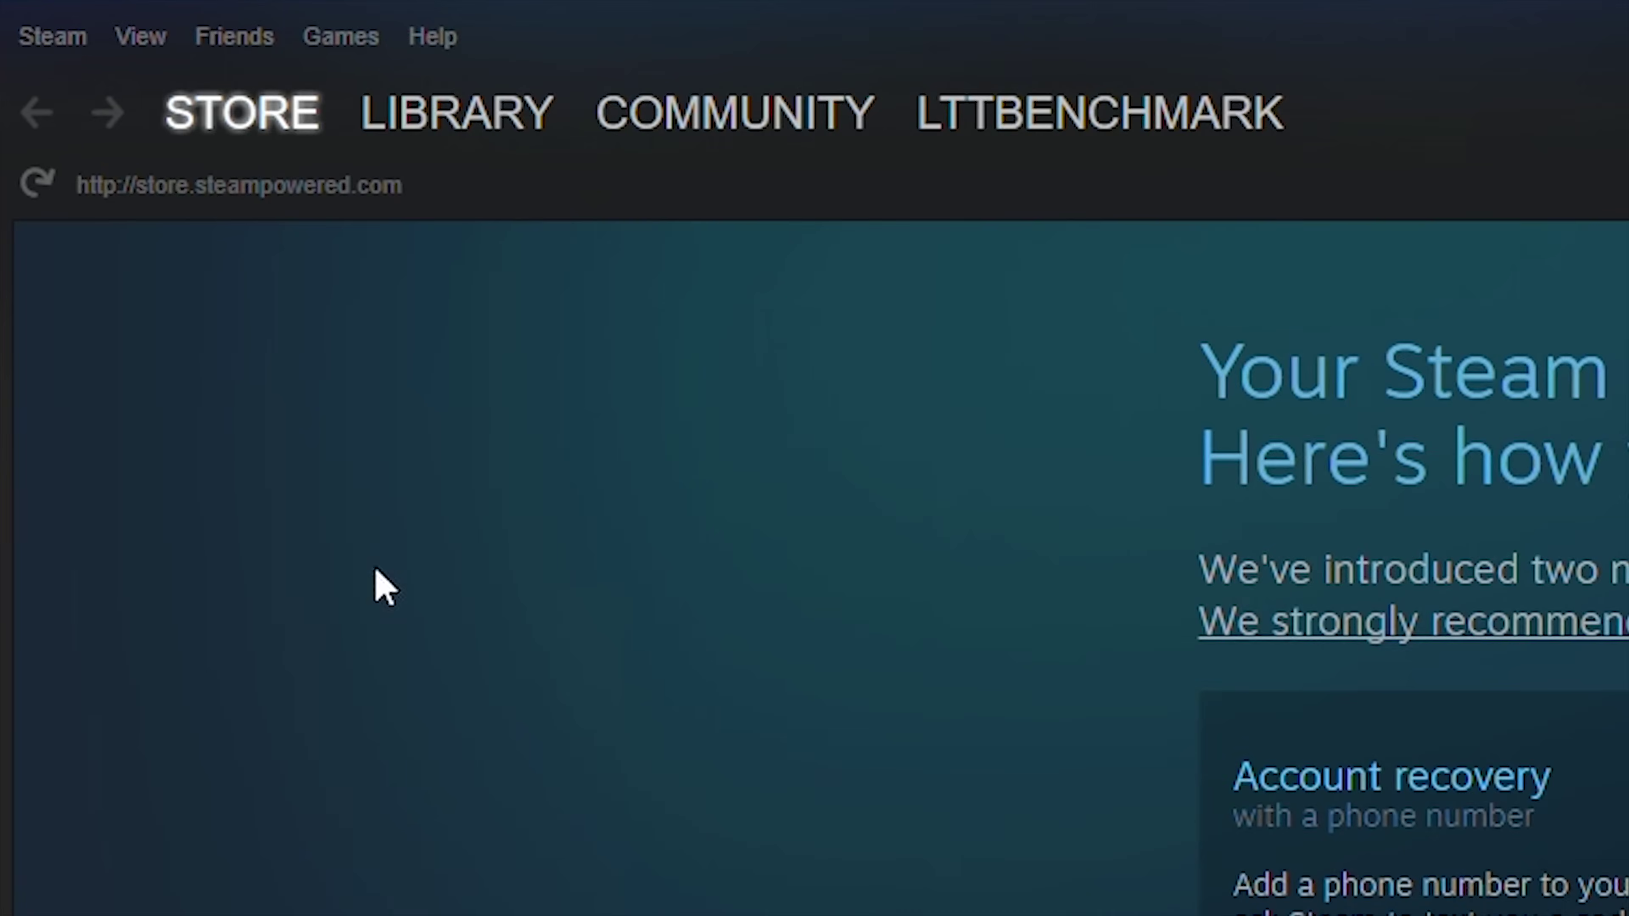
In Steam's Downloads settings, start adding a library folder and browse to the C:\ drive
click(80, 45)
click(176, 350)
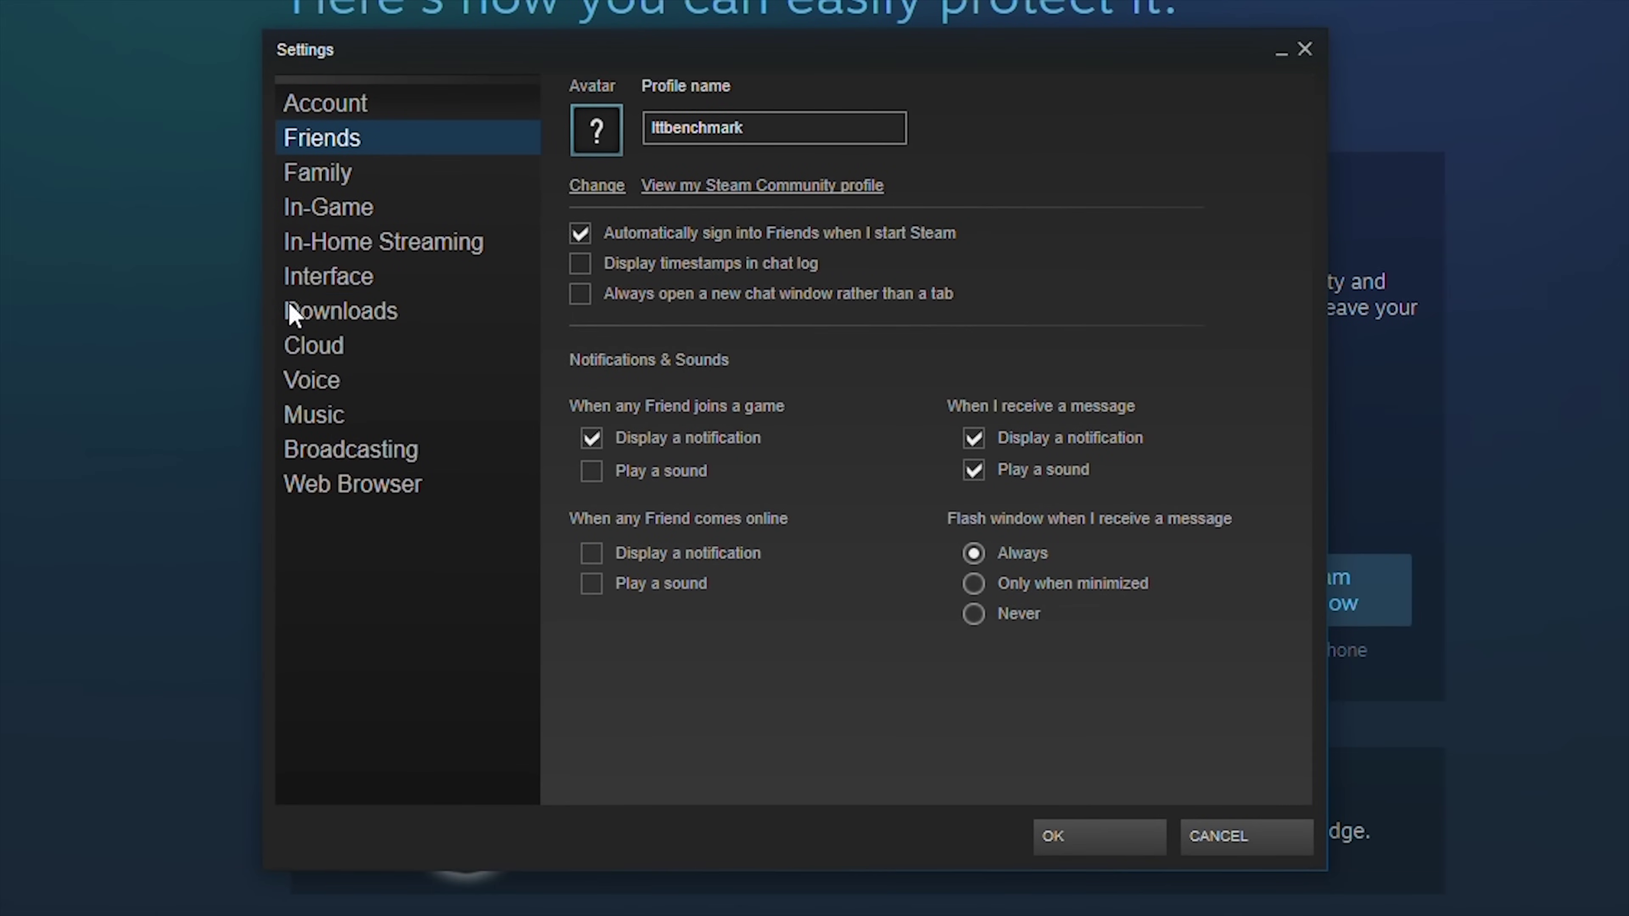
click(292, 315)
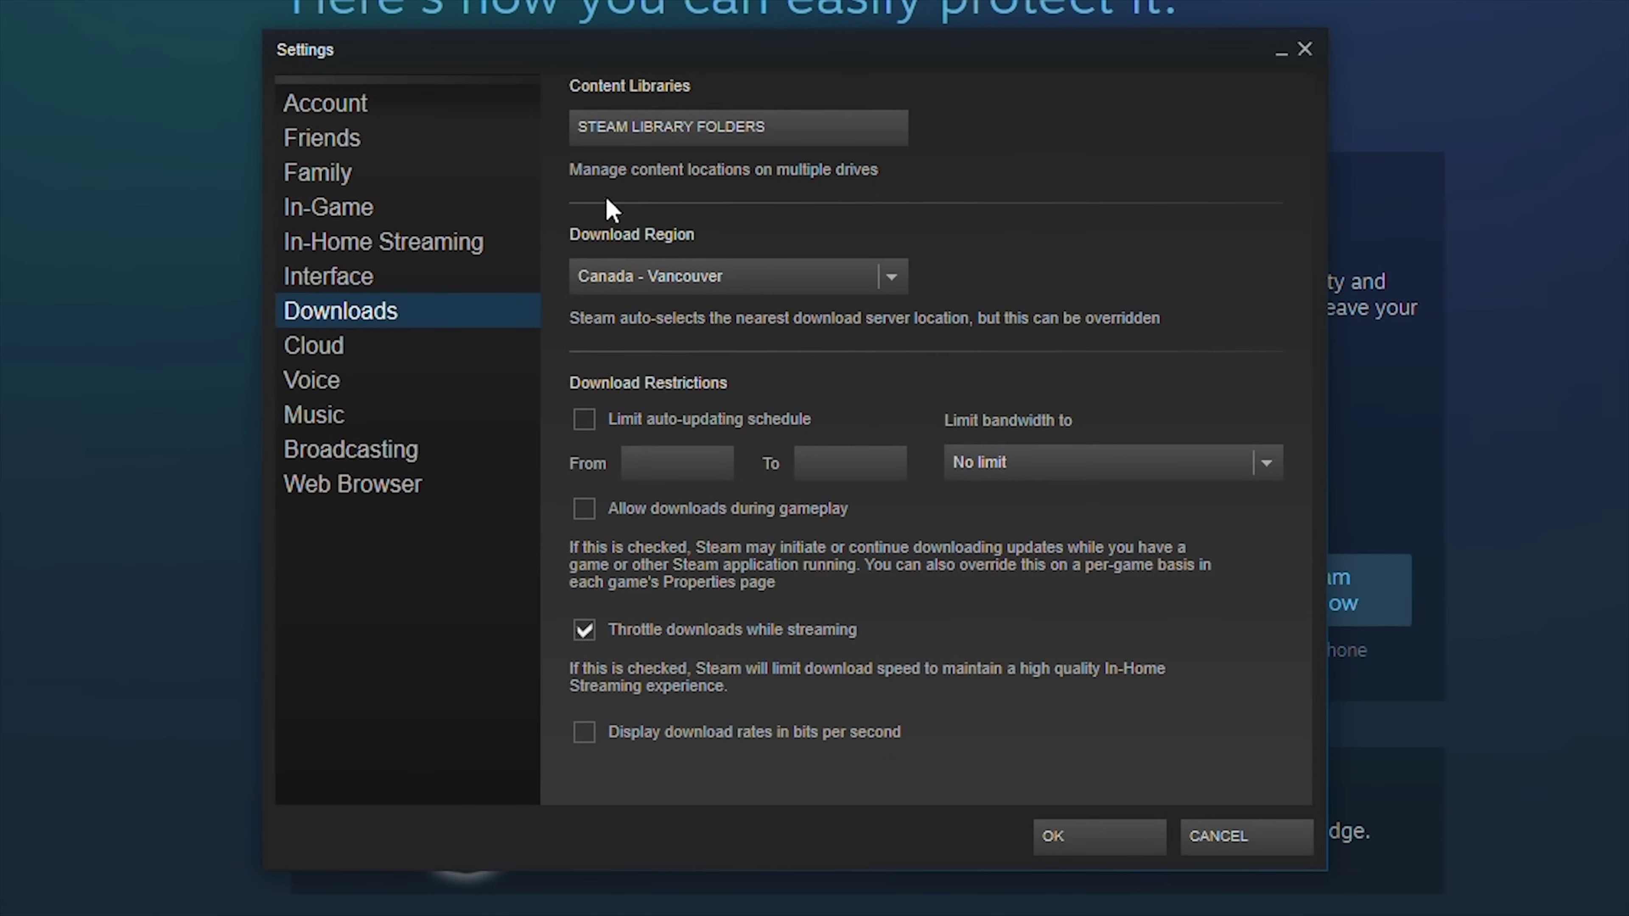
click(727, 131)
click(615, 571)
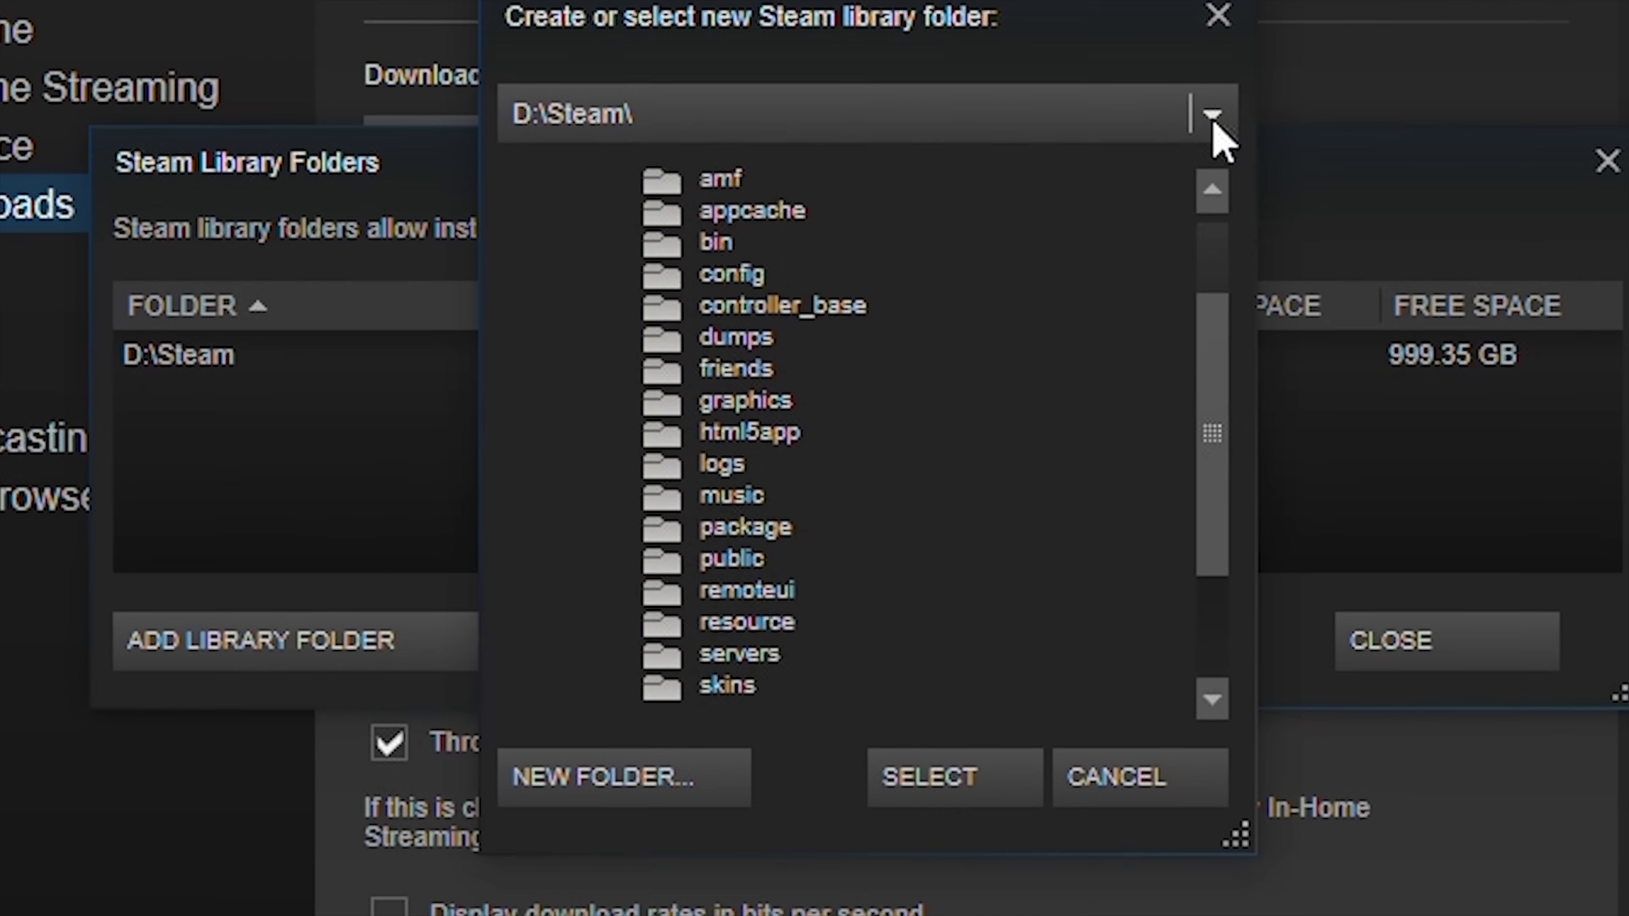
click(1213, 123)
click(988, 173)
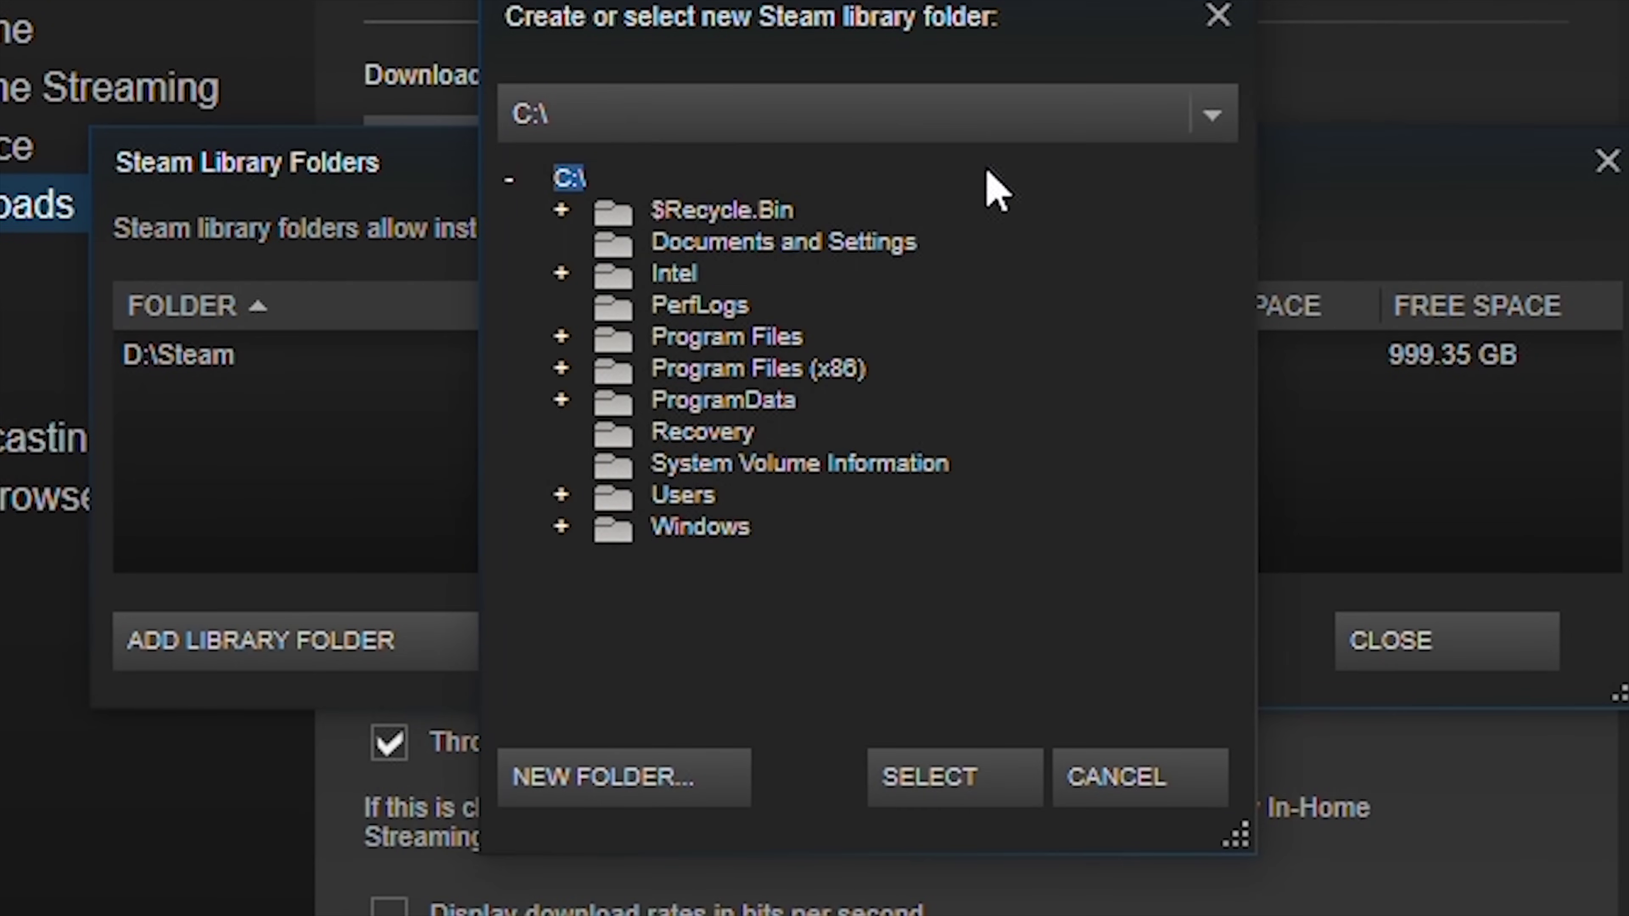
Create and add C:\SSD Steam Library as a library, and install Far Cry 4 there
click(698, 795)
text(S)
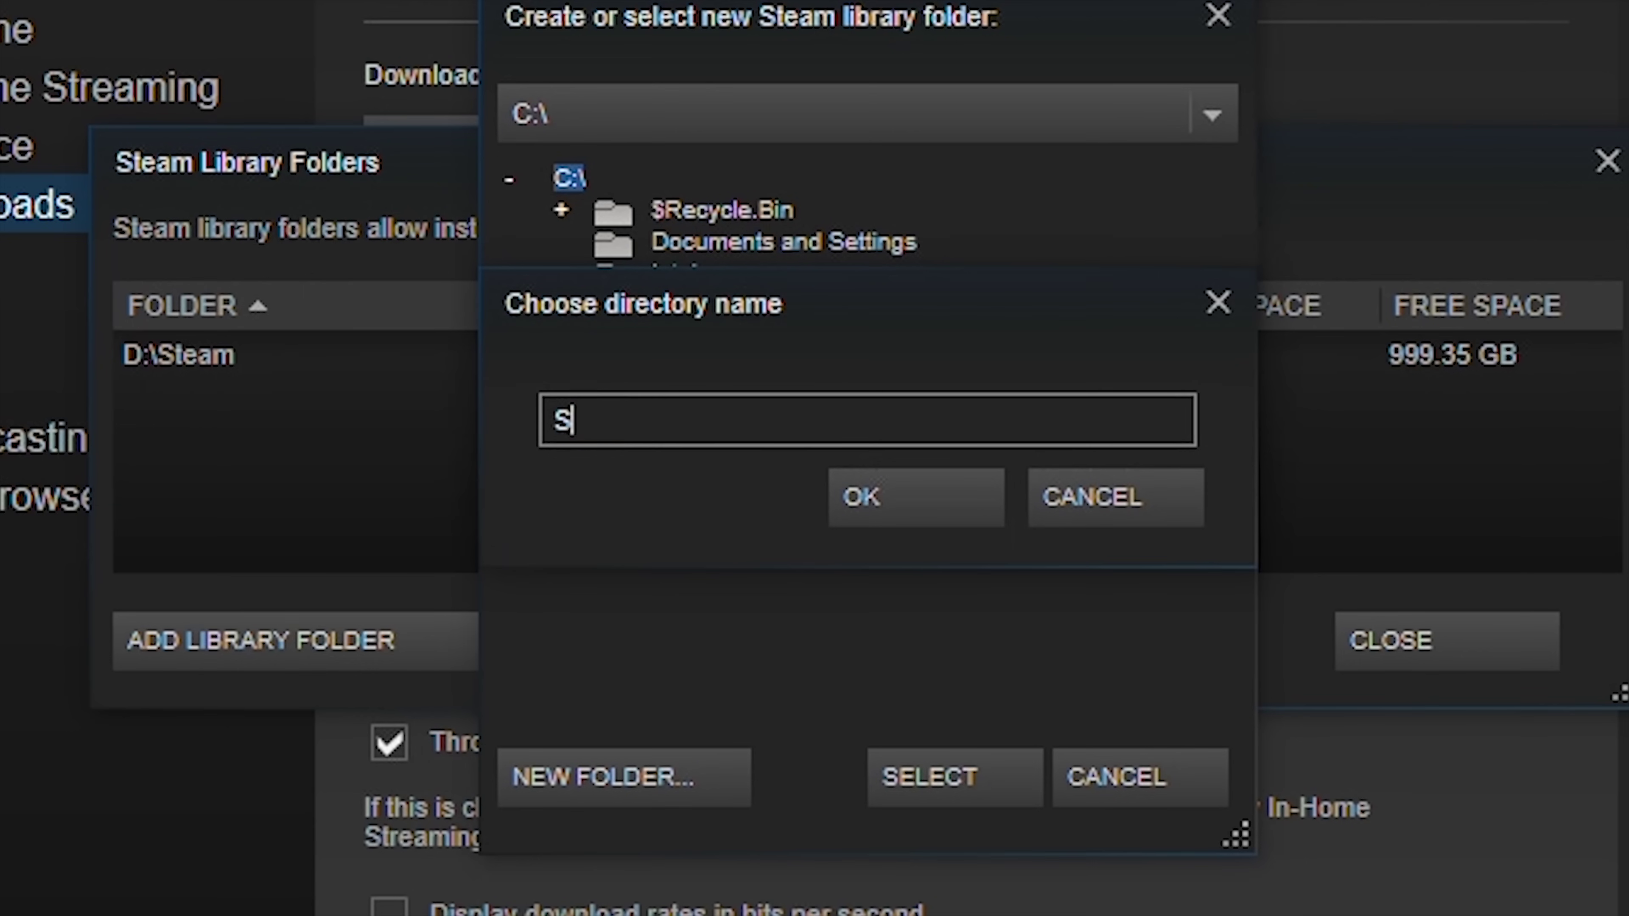
text(SD Steam Library)
click(949, 521)
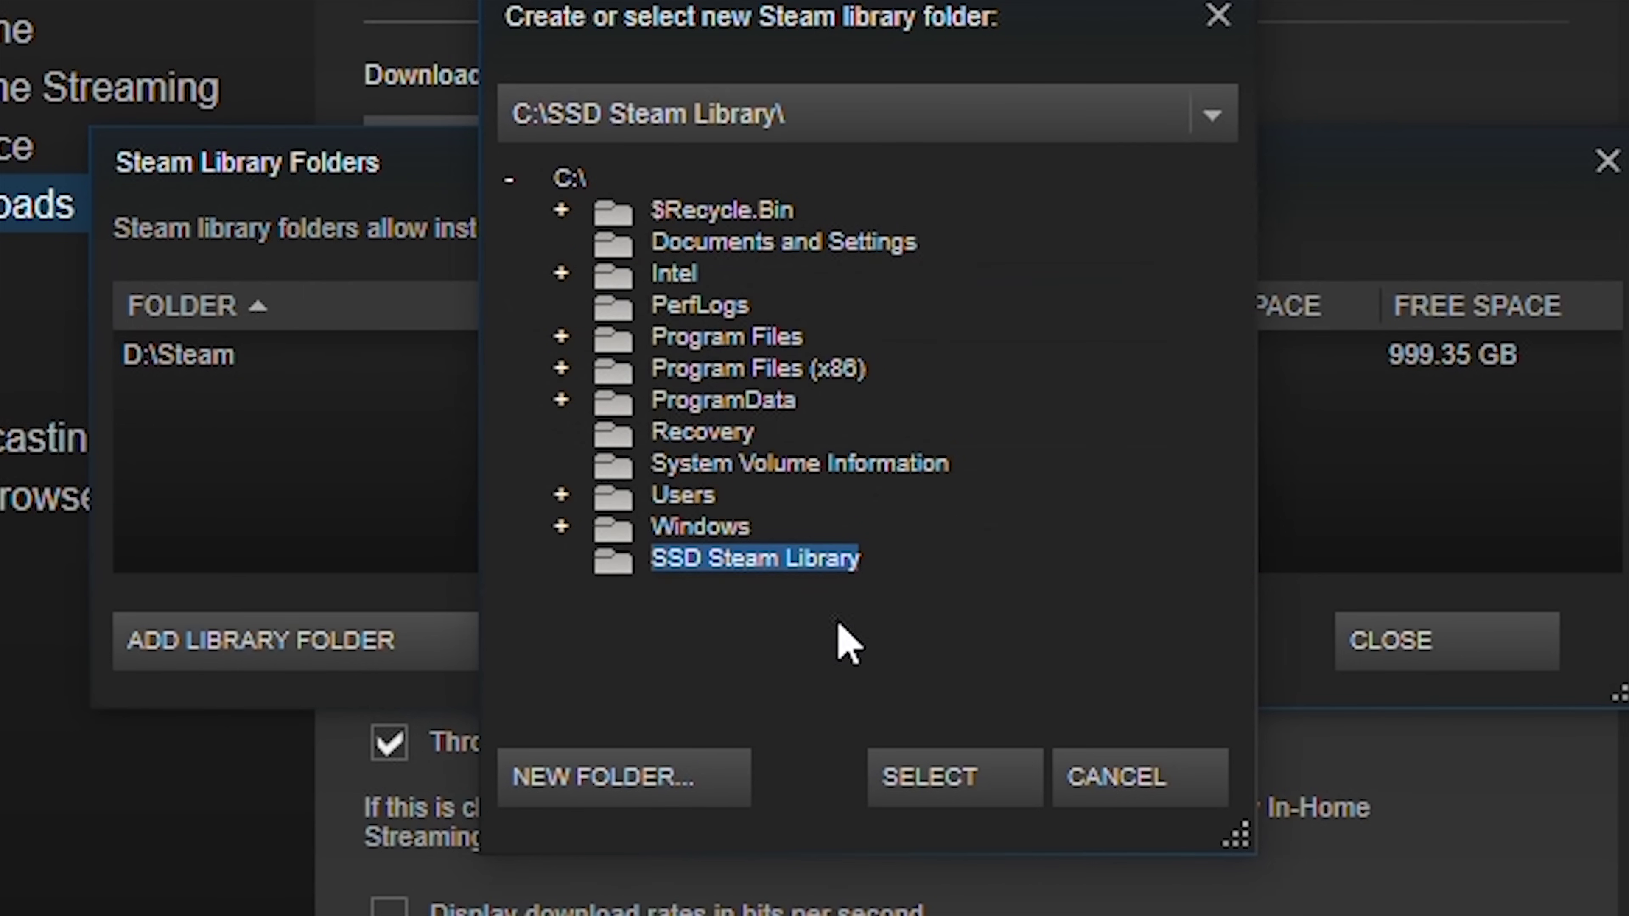
click(891, 777)
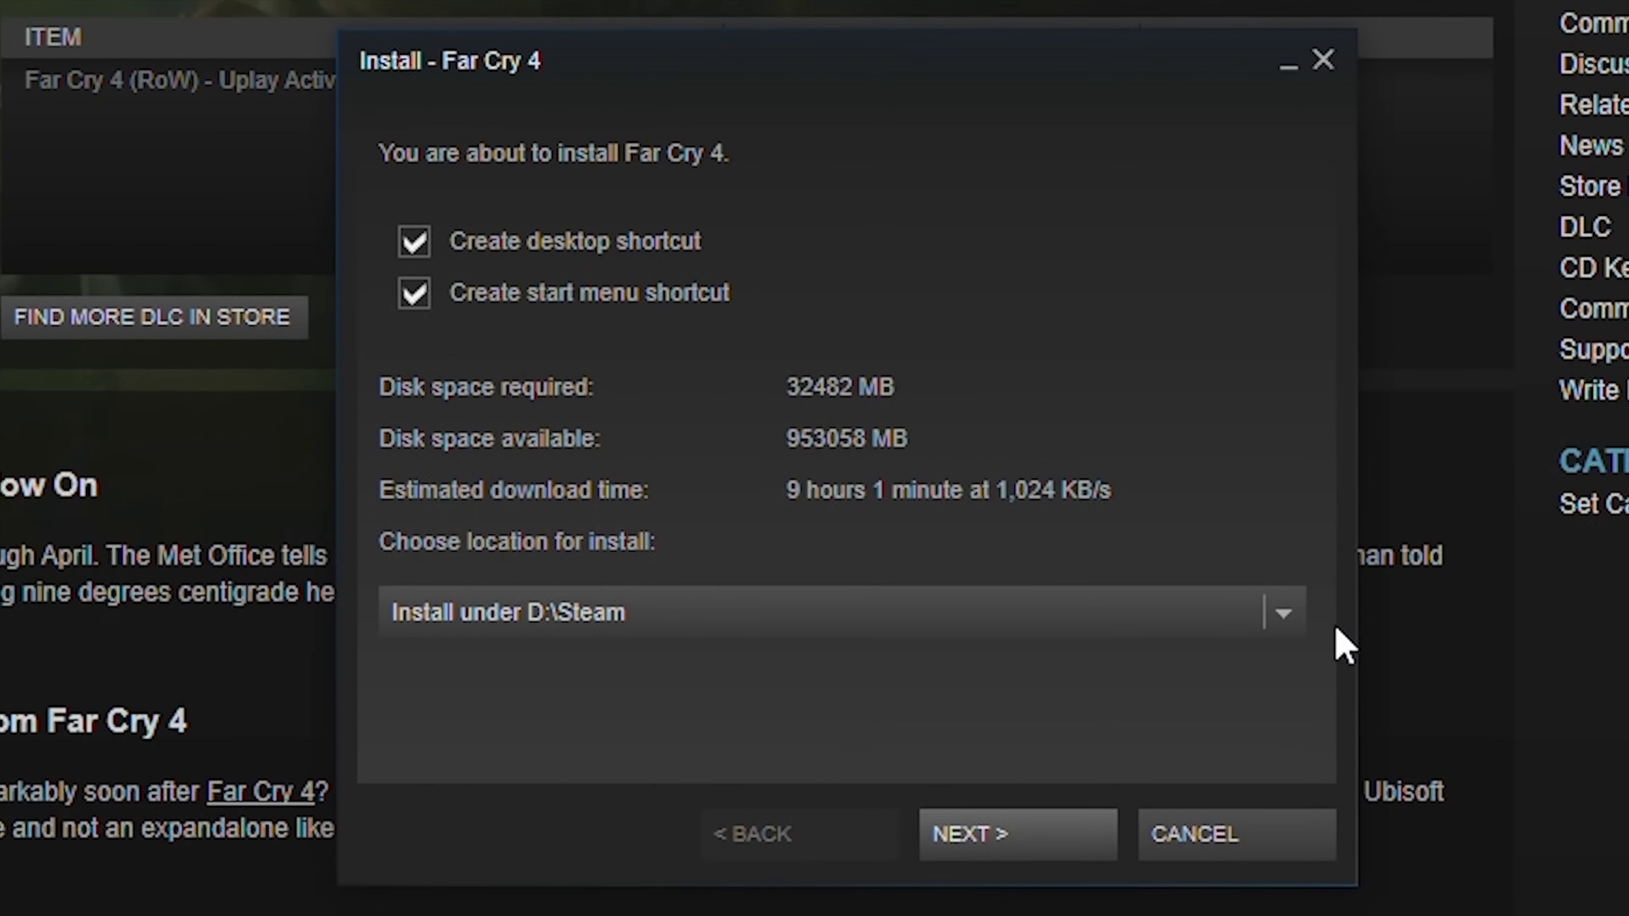
click(1063, 718)
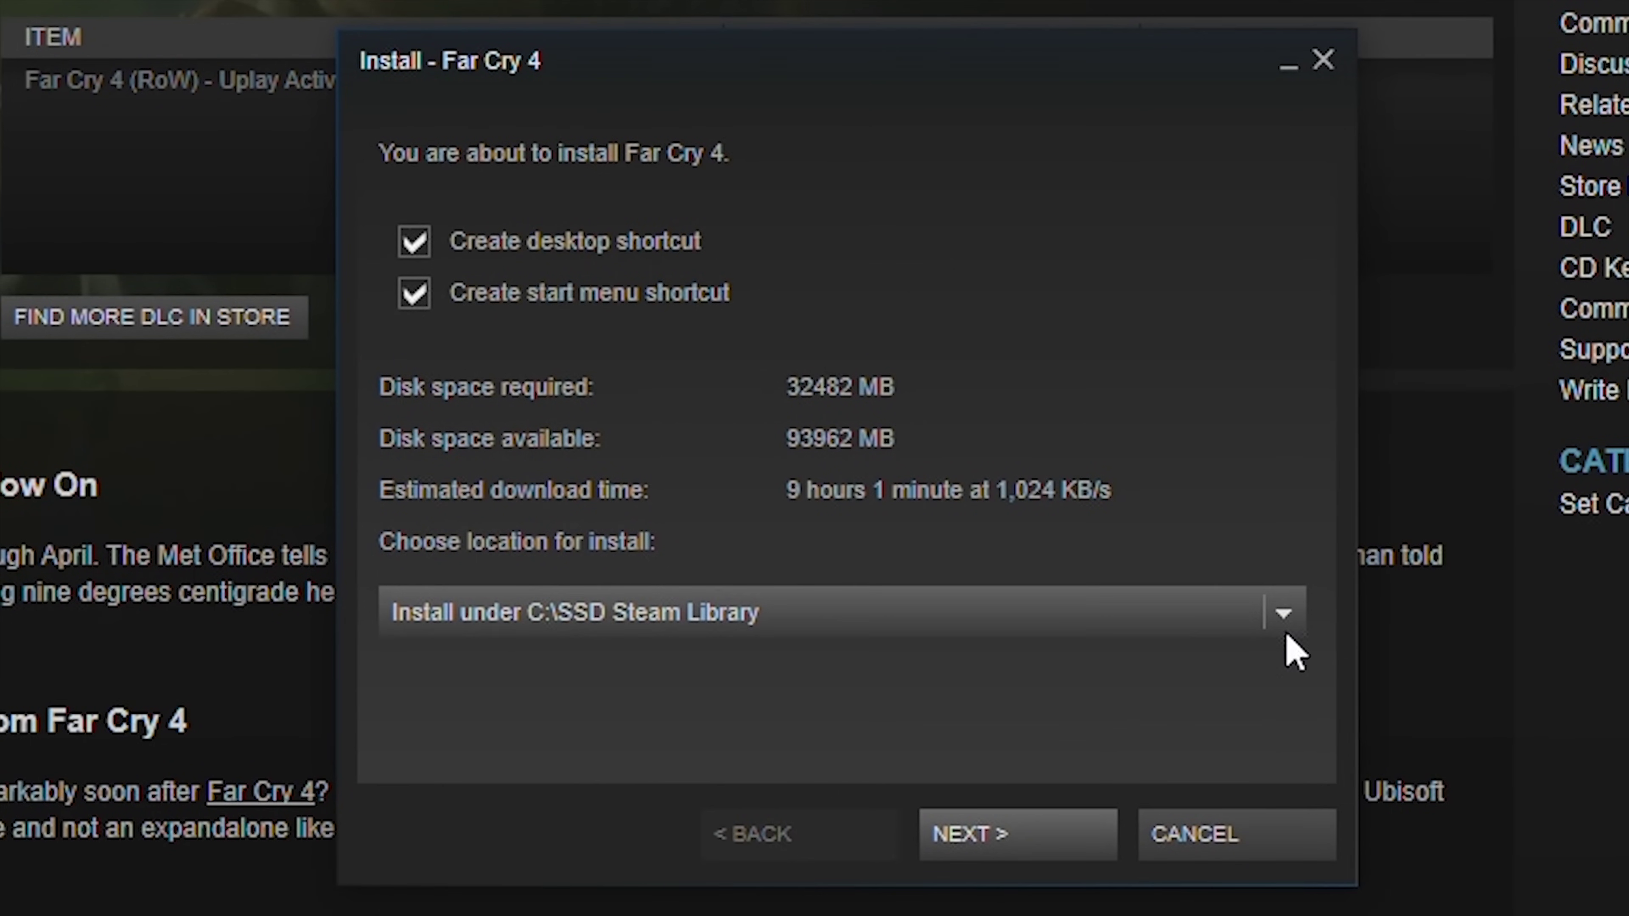